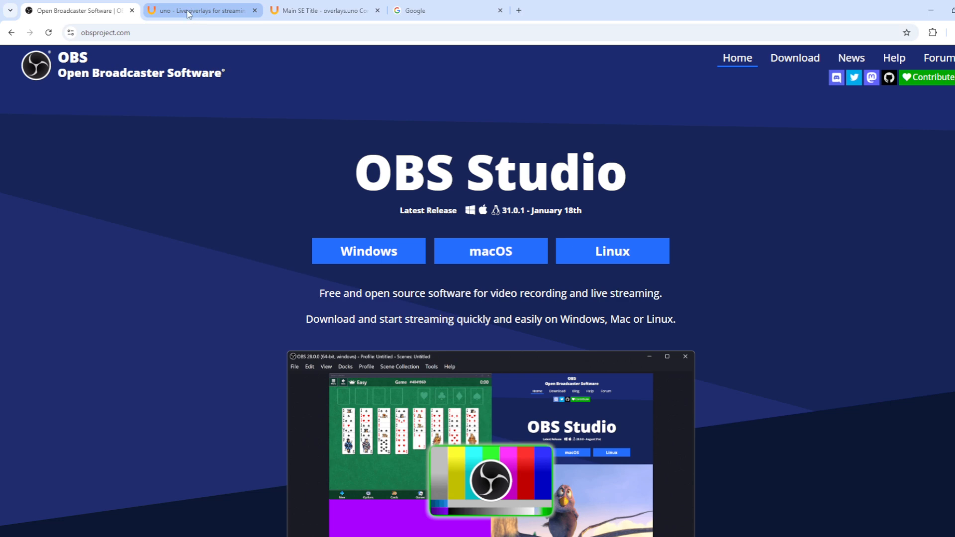
Step: Bring up the overlays.uno home page from the 'uno - Live overlays for streaming' tab
{"action": "left_click", "coordinate": [188, 13]}
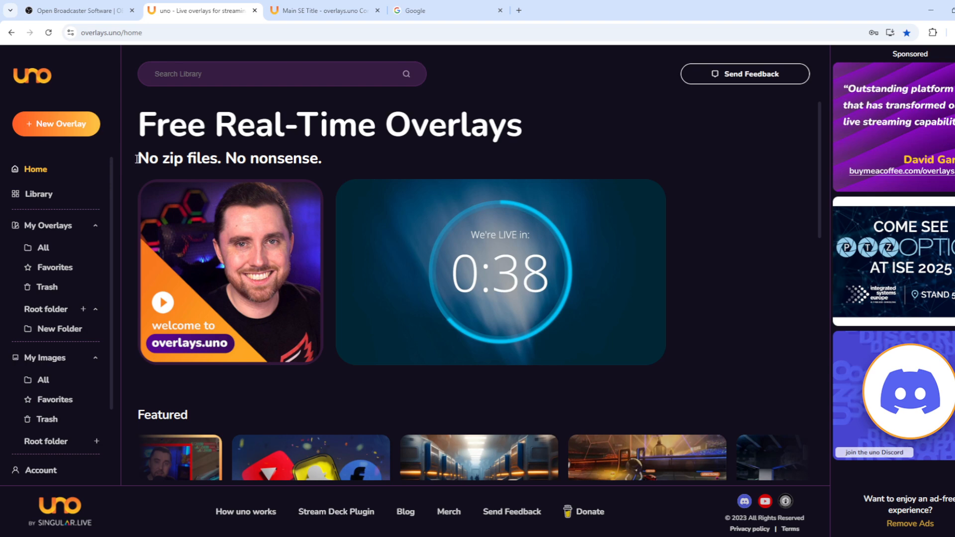
Step: Browse the Library grid of 539 overlay templates, scrolling down through it
{"action": "left_click", "coordinate": [37, 193]}
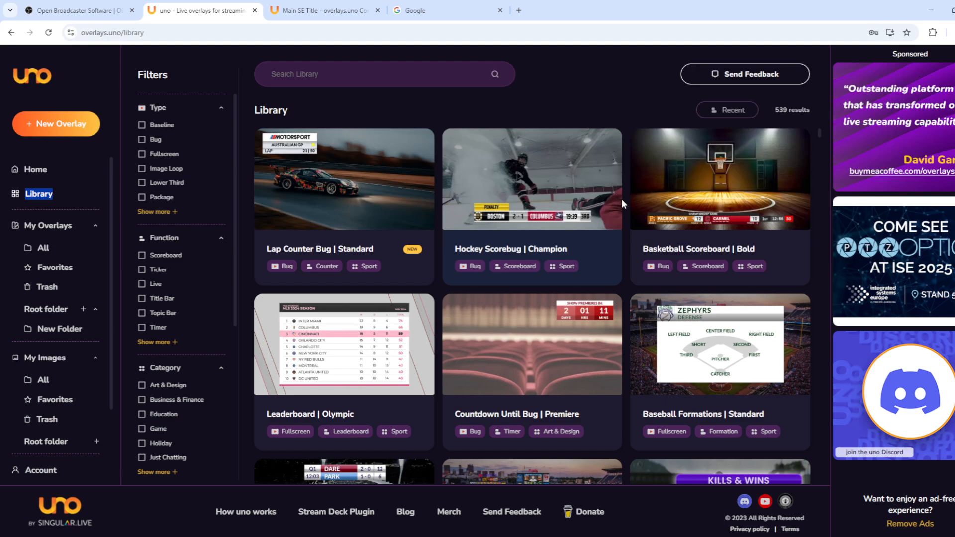
{"action": "scroll", "coordinate": [596, 216], "scroll_direction": "down", "scroll_amount": 1}
{"action": "scroll", "coordinate": [595, 211], "scroll_direction": "down", "scroll_amount": 6}
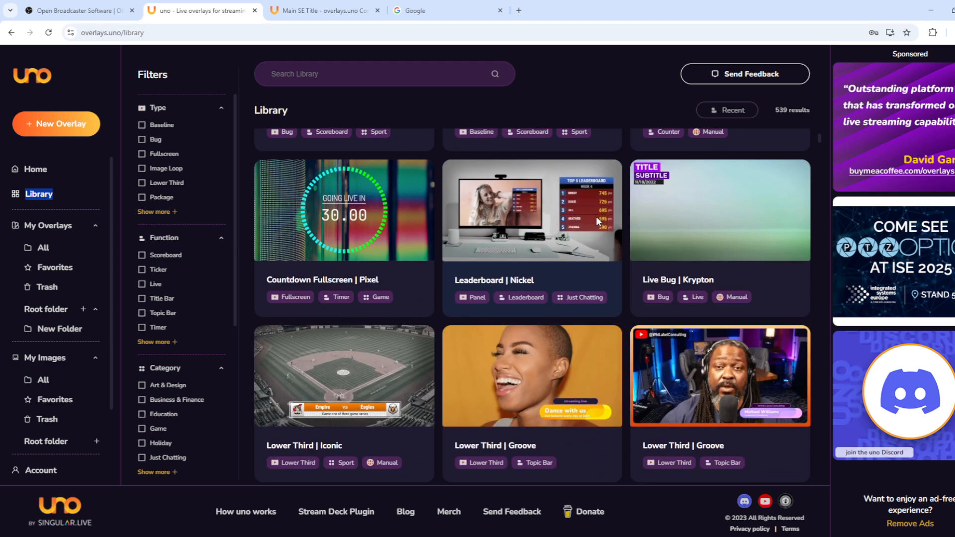
{"action": "scroll", "coordinate": [581, 291], "scroll_direction": "down", "scroll_amount": 2}
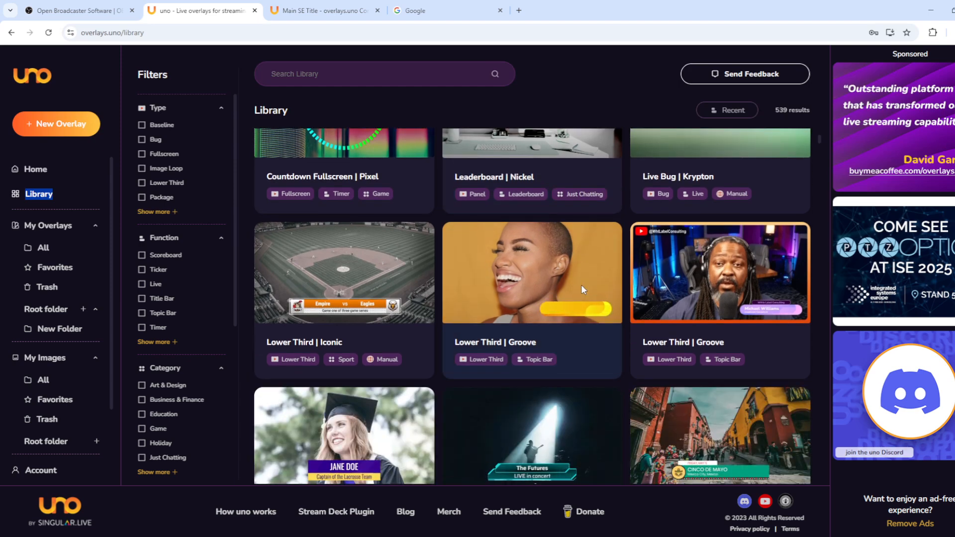
{"action": "scroll", "coordinate": [582, 285], "scroll_direction": "down", "scroll_amount": 4}
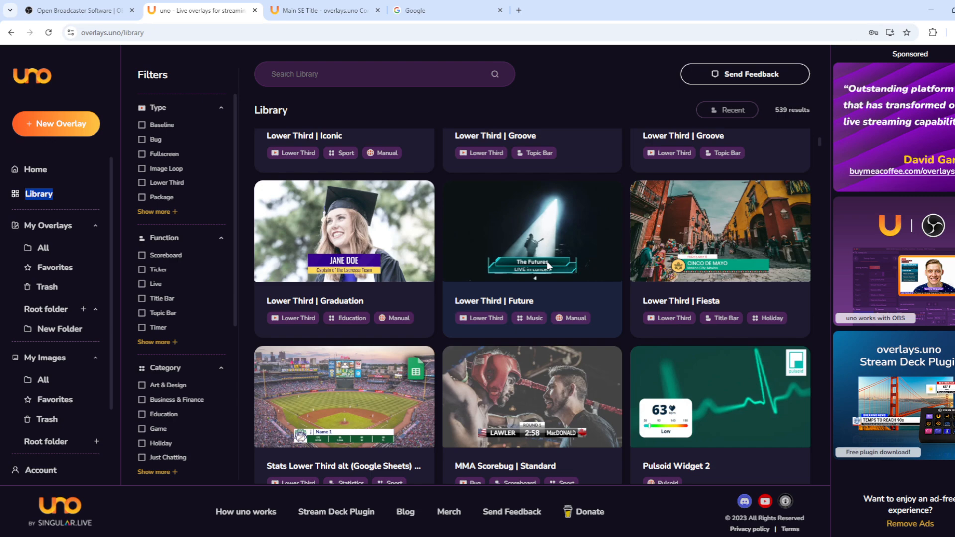
{"action": "scroll", "coordinate": [548, 261], "scroll_direction": "down", "scroll_amount": 4}
{"action": "scroll", "coordinate": [548, 262], "scroll_direction": "down", "scroll_amount": 3}
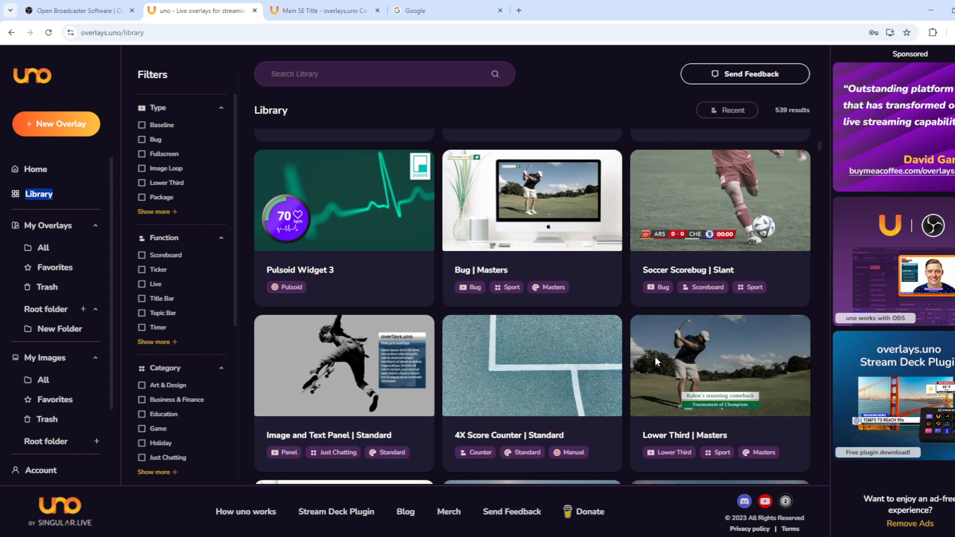
Step: Preview the Lower Third | Masters template, close it, and go to My Overlays
{"action": "left_click", "coordinate": [716, 361]}
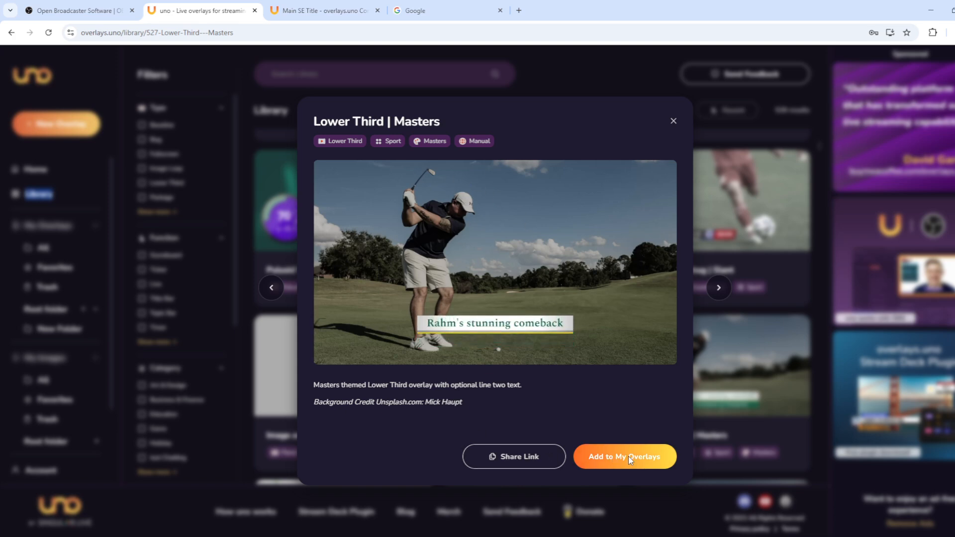
{"action": "left_click", "coordinate": [673, 120]}
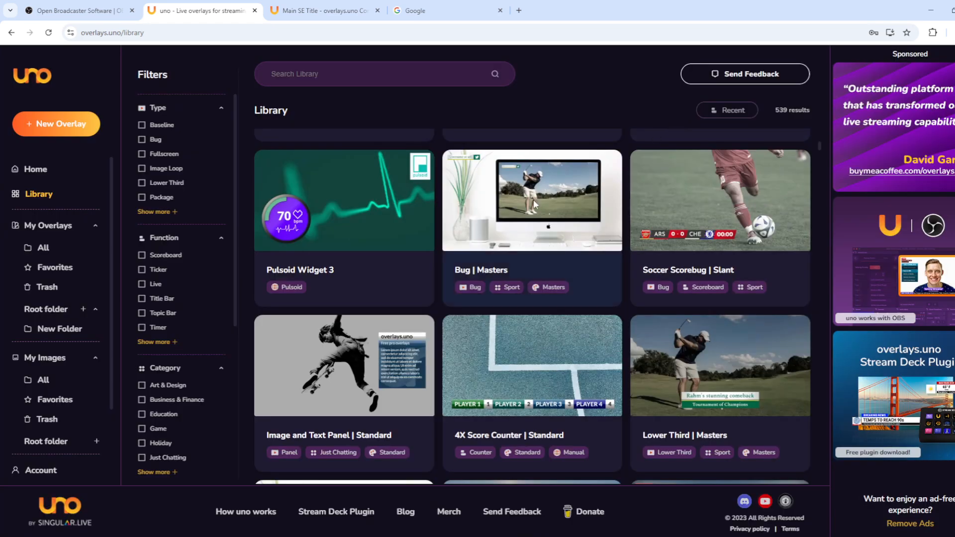
{"action": "left_click", "coordinate": [45, 248]}
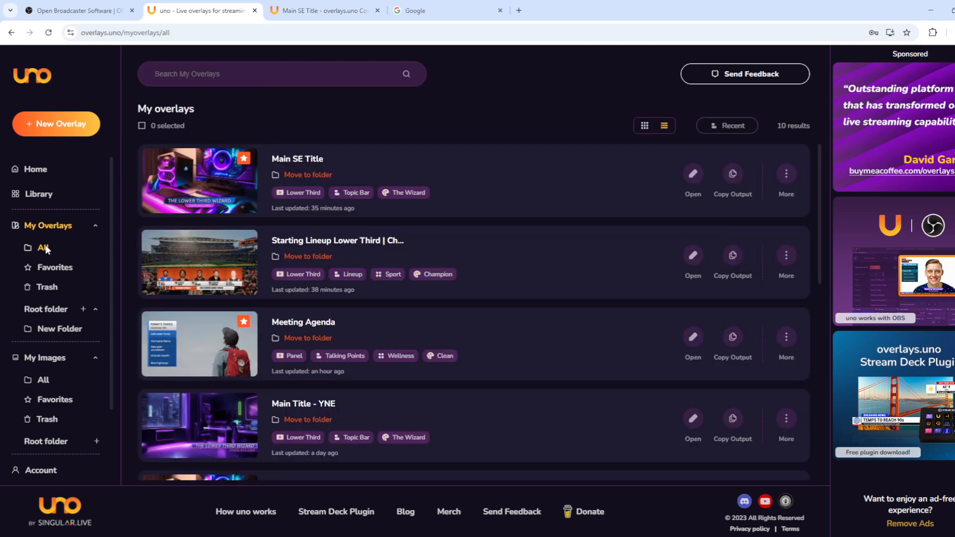
Step: Filter My Overlays to Favorites, leaving Main SE Title and Meeting Agenda
{"action": "scroll", "coordinate": [489, 252], "scroll_direction": "down", "scroll_amount": 3}
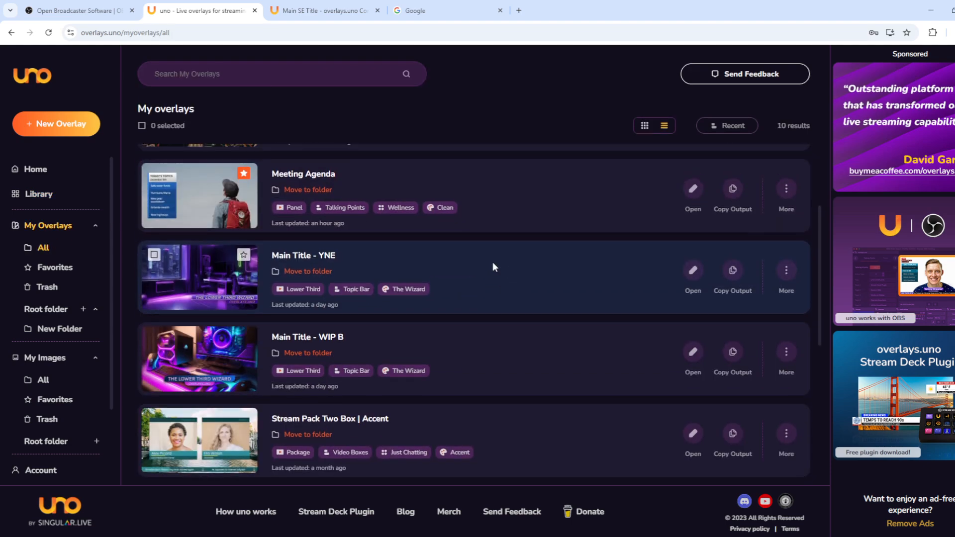
{"action": "scroll", "coordinate": [493, 262], "scroll_direction": "up", "scroll_amount": 3}
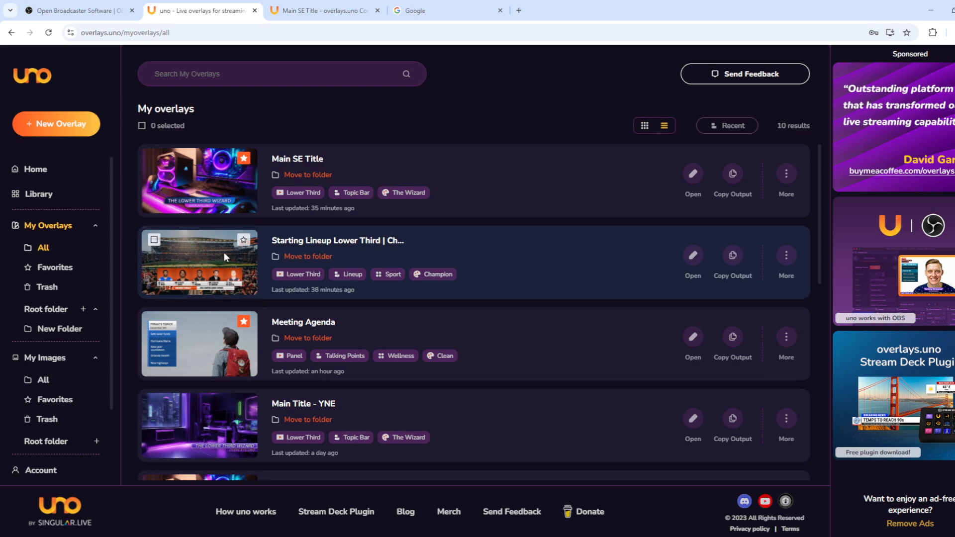
{"action": "left_click", "coordinate": [59, 267]}
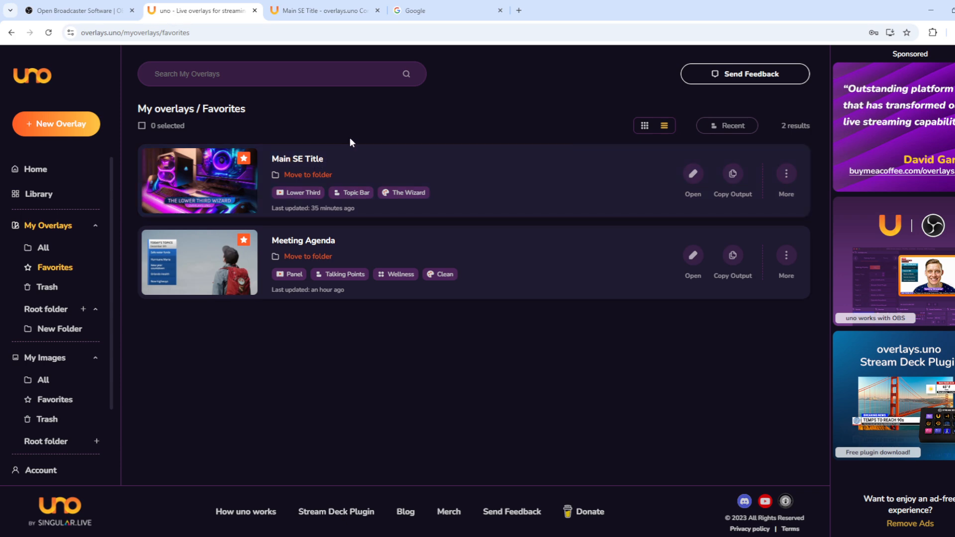
Step: Open the Main SE Title control page and look at its Title Background colour
{"action": "left_click", "coordinate": [693, 174]}
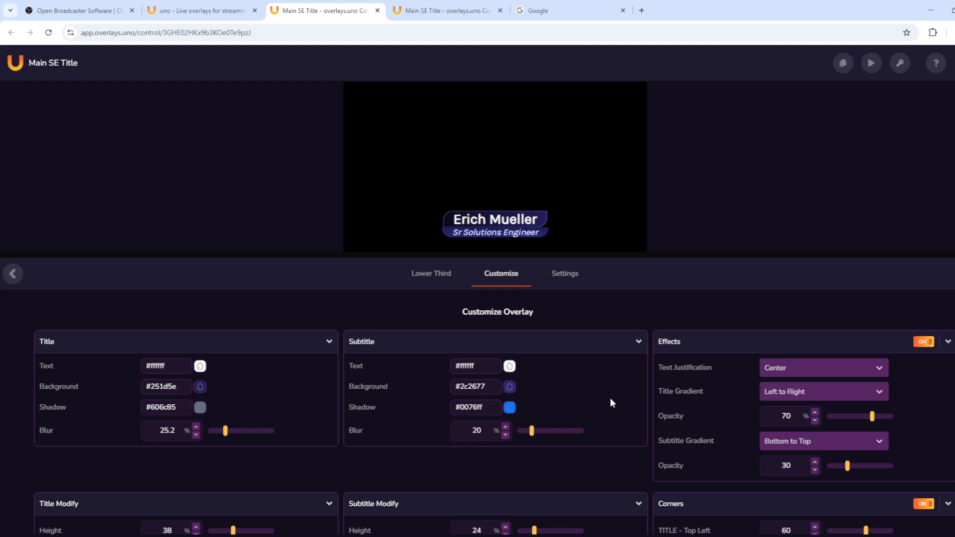
{"action": "left_click", "coordinate": [201, 388]}
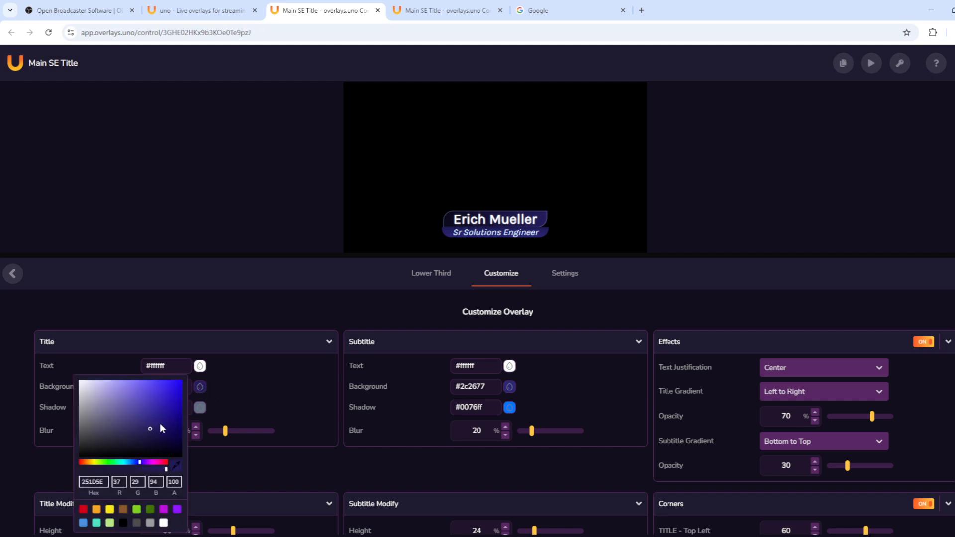
{"action": "left_click", "coordinate": [297, 389]}
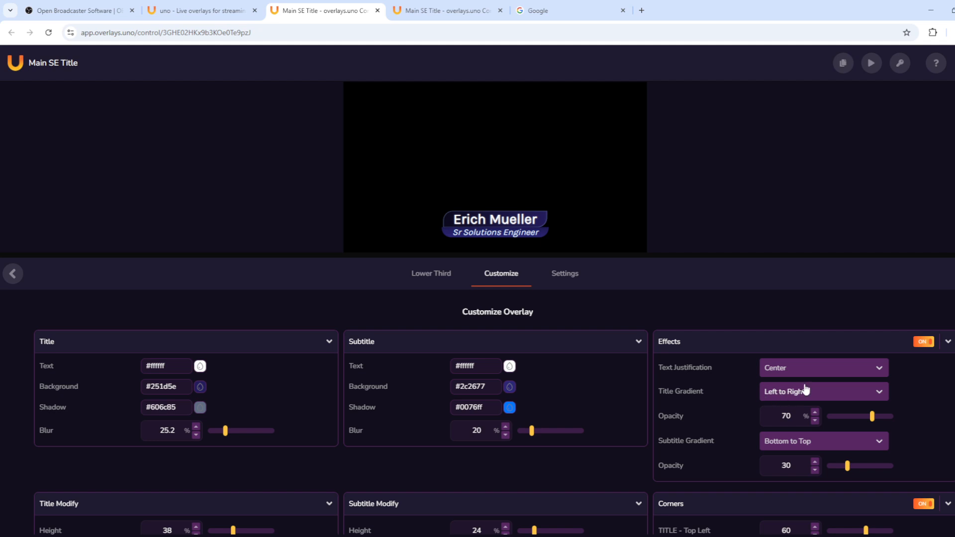
Step: Toggle Corners off and back on, then show the Lower Third slot list
{"action": "scroll", "coordinate": [799, 386], "scroll_direction": "down", "scroll_amount": 2}
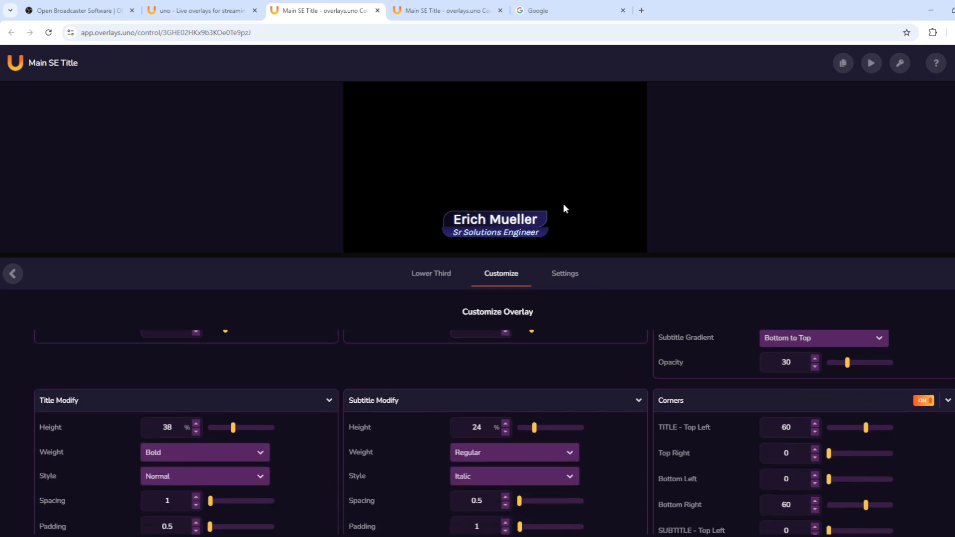
{"action": "left_click", "coordinate": [926, 402]}
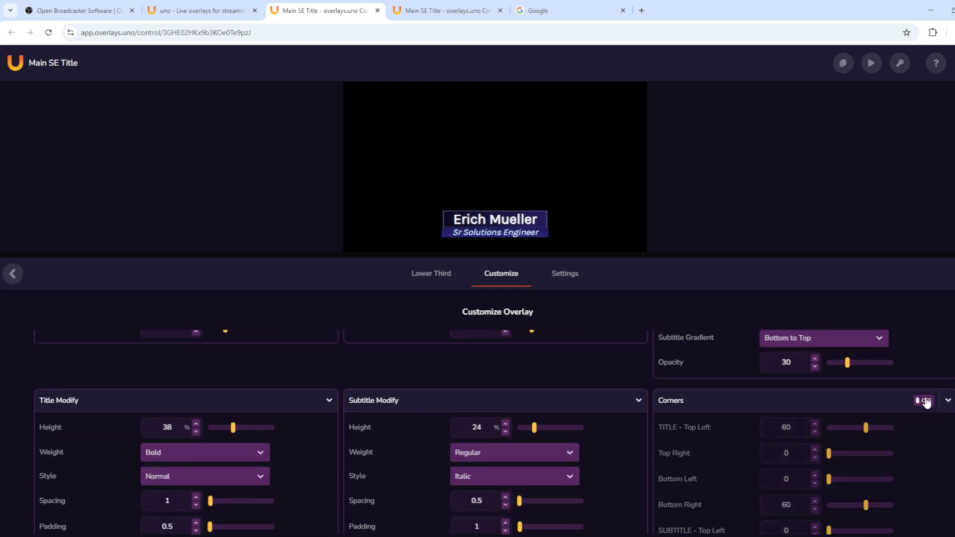
{"action": "left_click", "coordinate": [925, 403]}
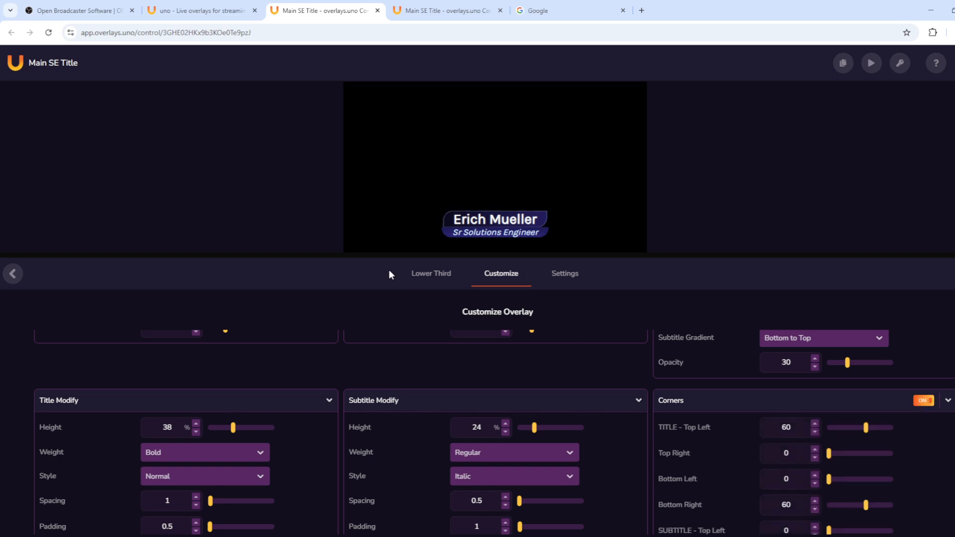
{"action": "left_click", "coordinate": [436, 276]}
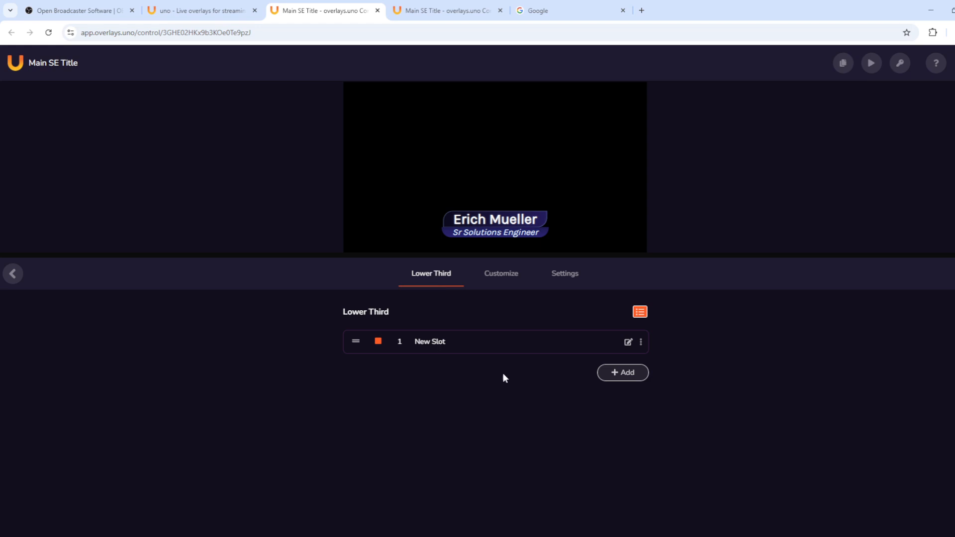
Step: Look at the New Slot editor and control-page Settings, then return to Customize
{"action": "left_click", "coordinate": [628, 342]}
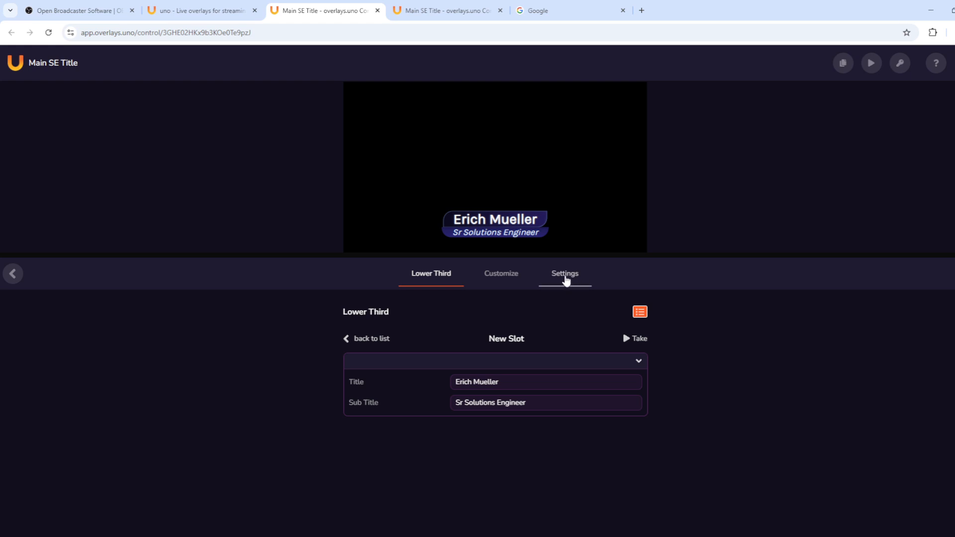
{"action": "left_click", "coordinate": [566, 279]}
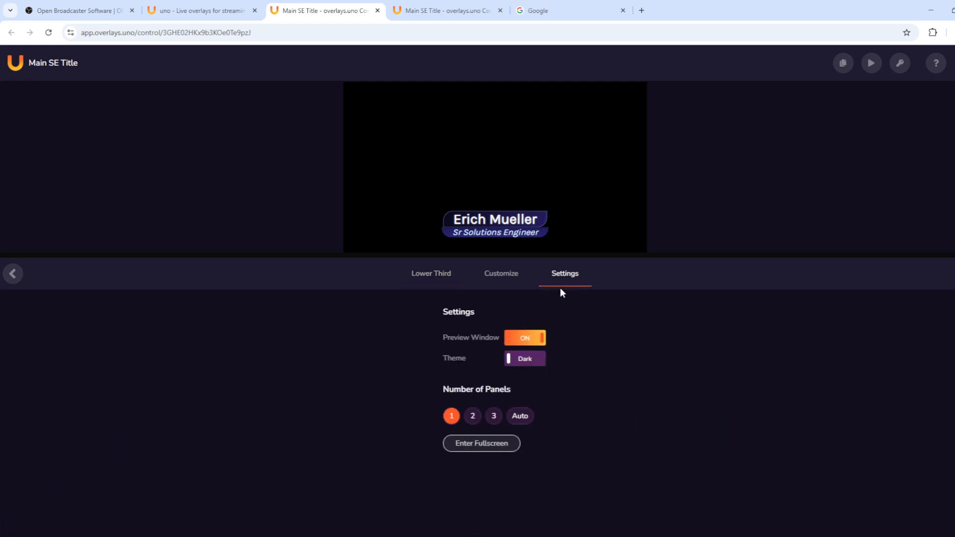
{"action": "left_click", "coordinate": [508, 280]}
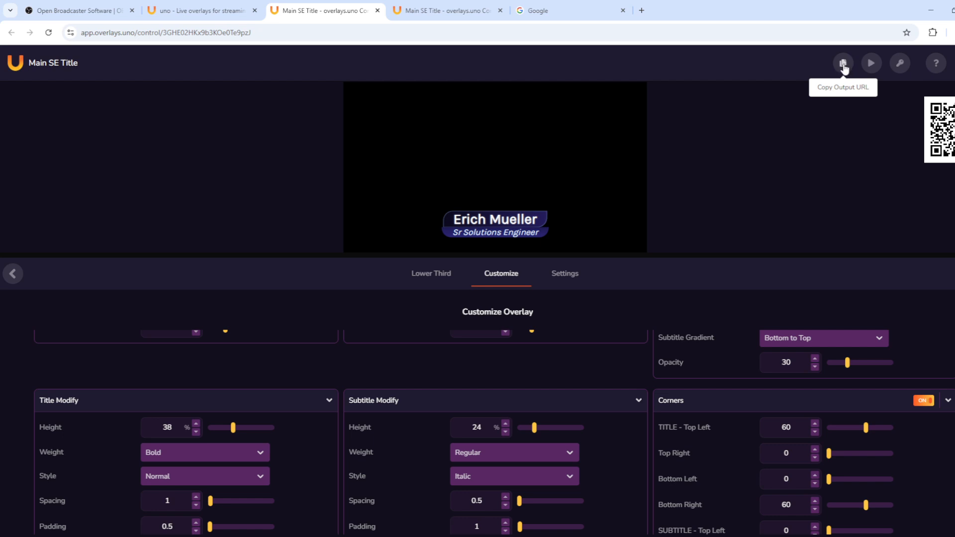
Step: Load the Main SE Title output URL in the fourth tab, then return to the control page
{"action": "double_click", "coordinate": [844, 66]}
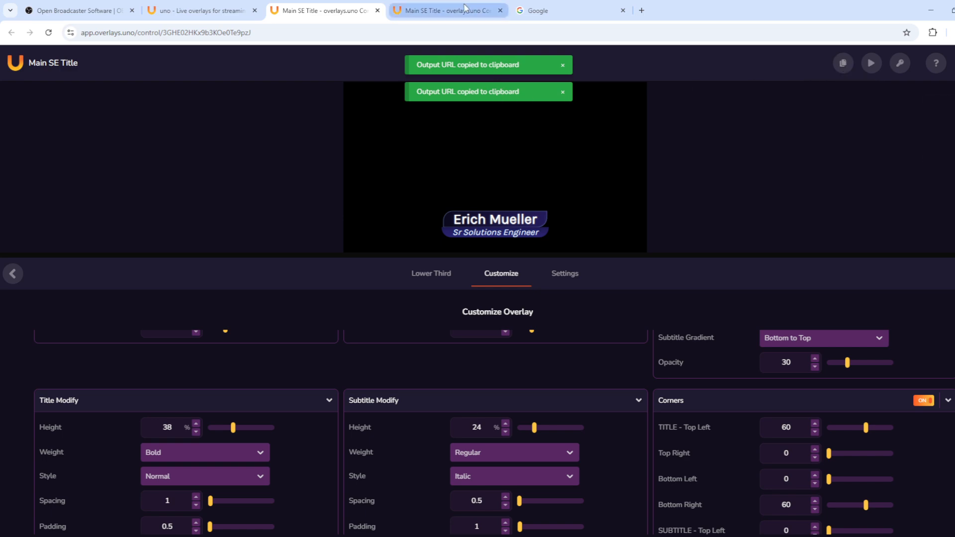
{"action": "left_click", "coordinate": [437, 10]}
{"action": "left_click", "coordinate": [266, 32]}
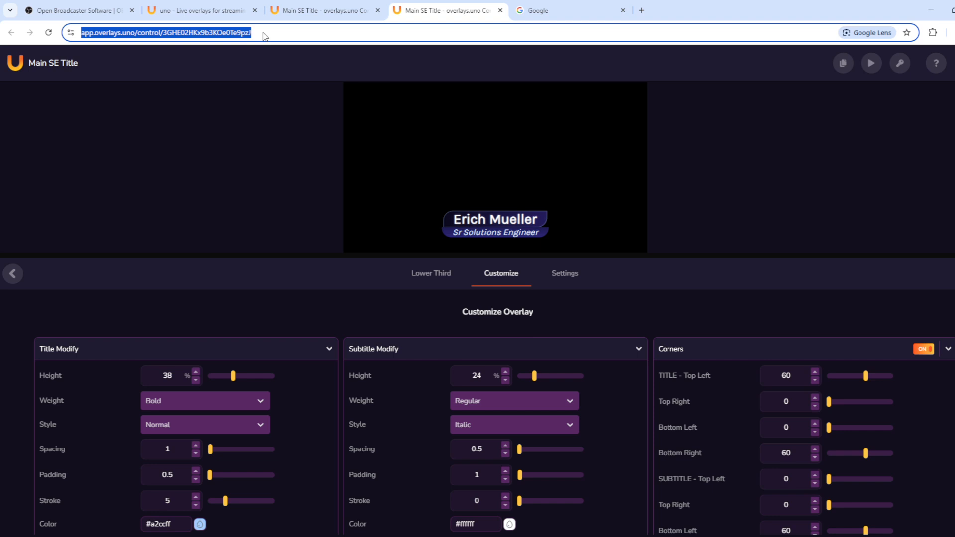
{"action": "key", "text": "ctrl+v"}
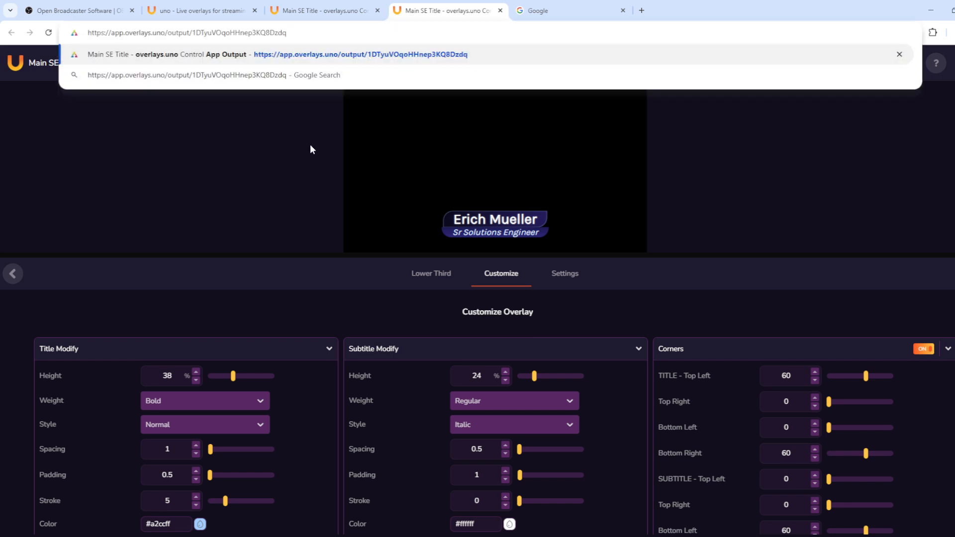
{"action": "key", "text": "Return"}
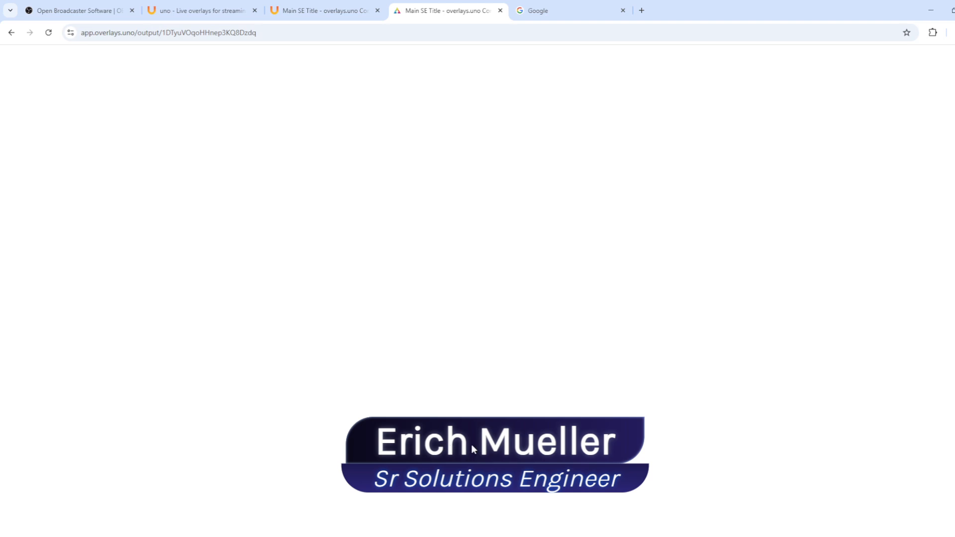
{"action": "left_click", "coordinate": [303, 11]}
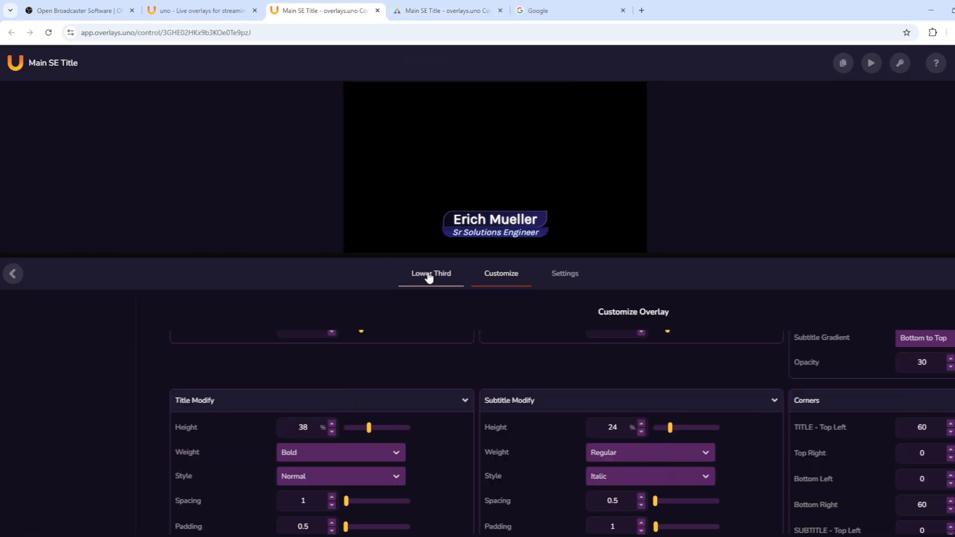
Step: Change the lower third's Sub Title to 'Your new engineer', take it live, and check the output
{"action": "left_click", "coordinate": [428, 278]}
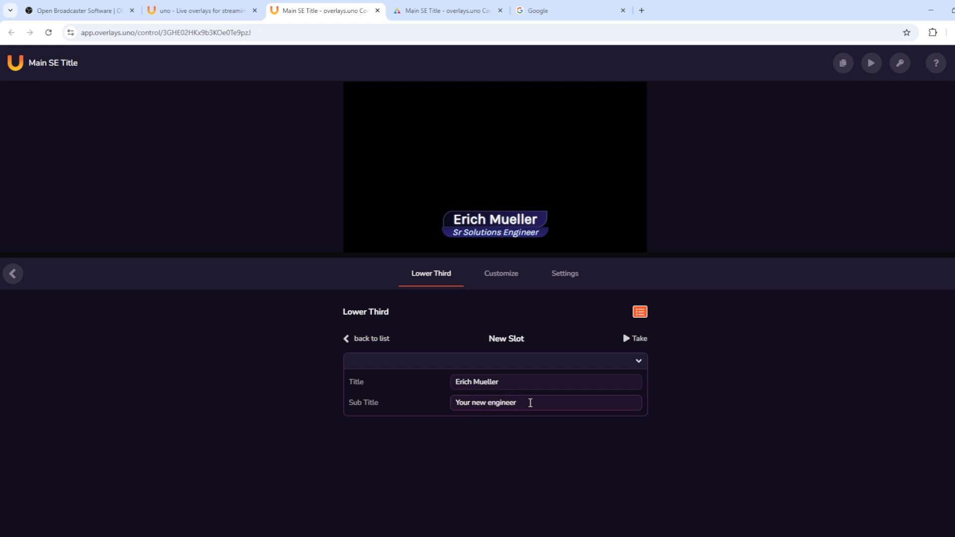
{"action": "key", "text": "shift+Tab"}
{"action": "left_click", "coordinate": [438, 9]}
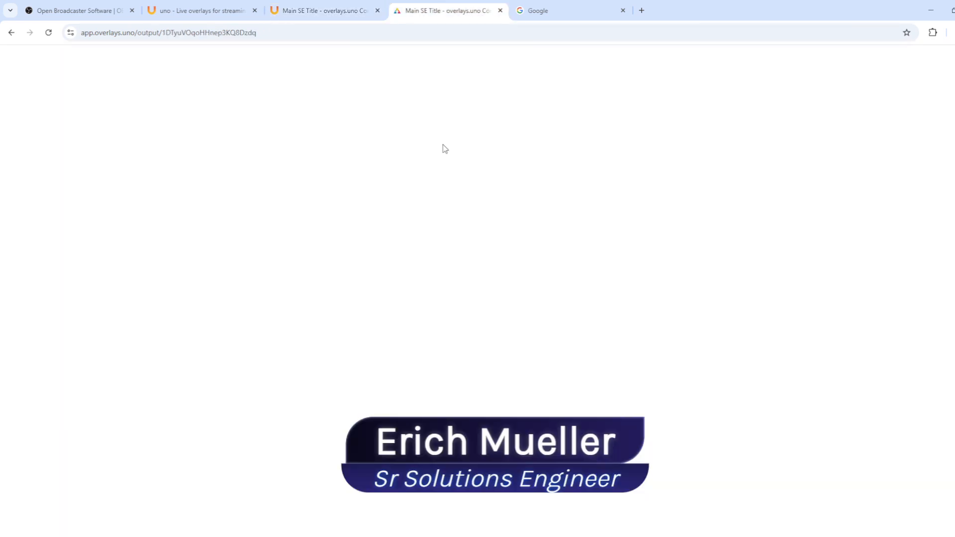
{"action": "left_click", "coordinate": [312, 11]}
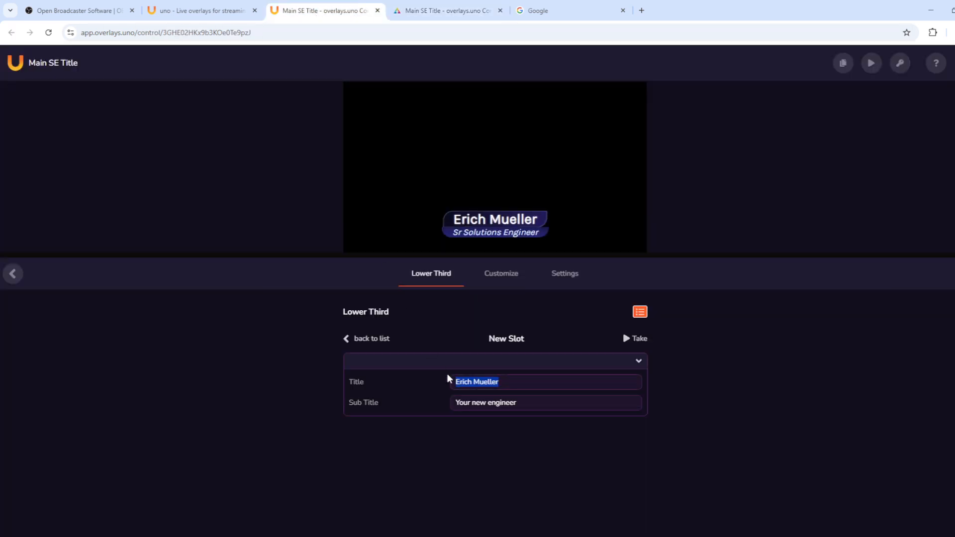
{"action": "left_click", "coordinate": [540, 397]}
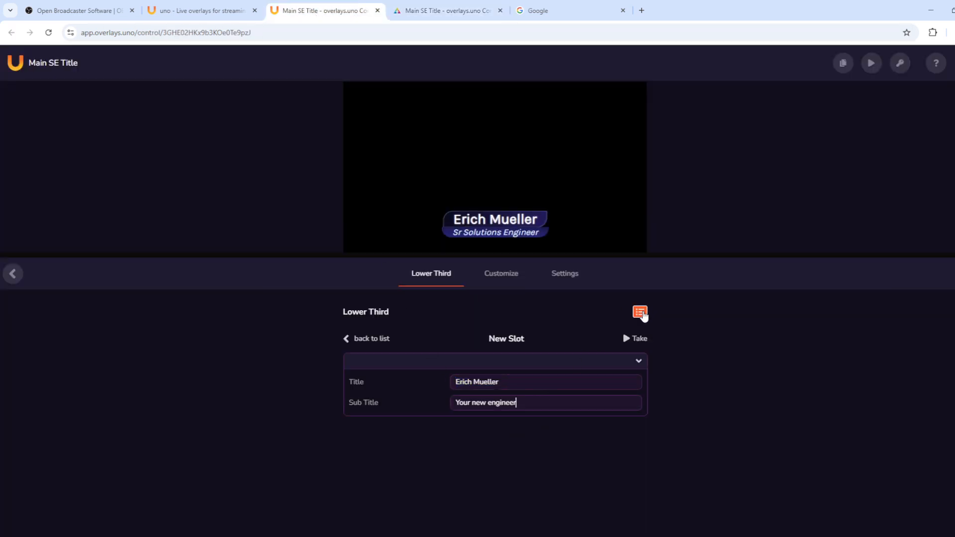
{"action": "left_click", "coordinate": [637, 340]}
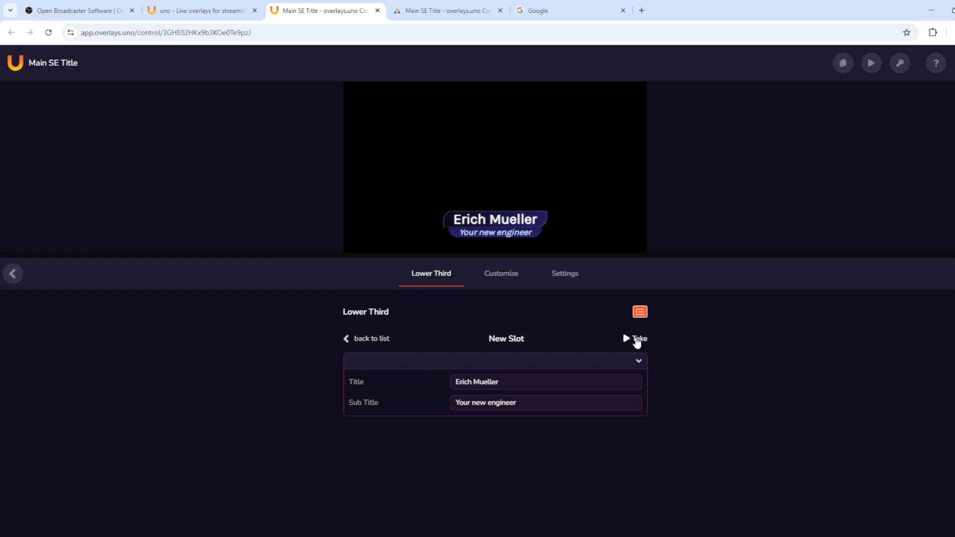
{"action": "left_click", "coordinate": [439, 10]}
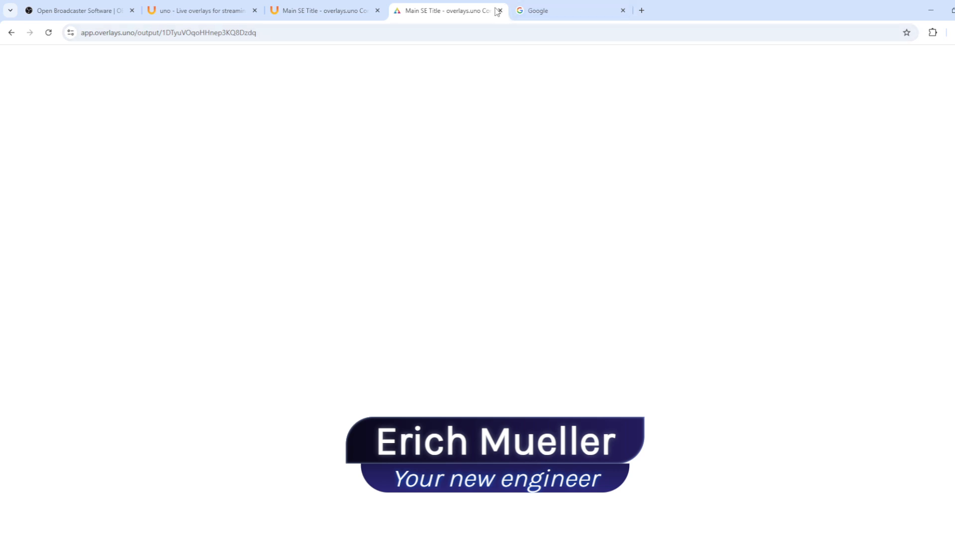
Step: Copy the Main SE Title output URL from the control page
{"action": "left_click", "coordinate": [330, 15]}
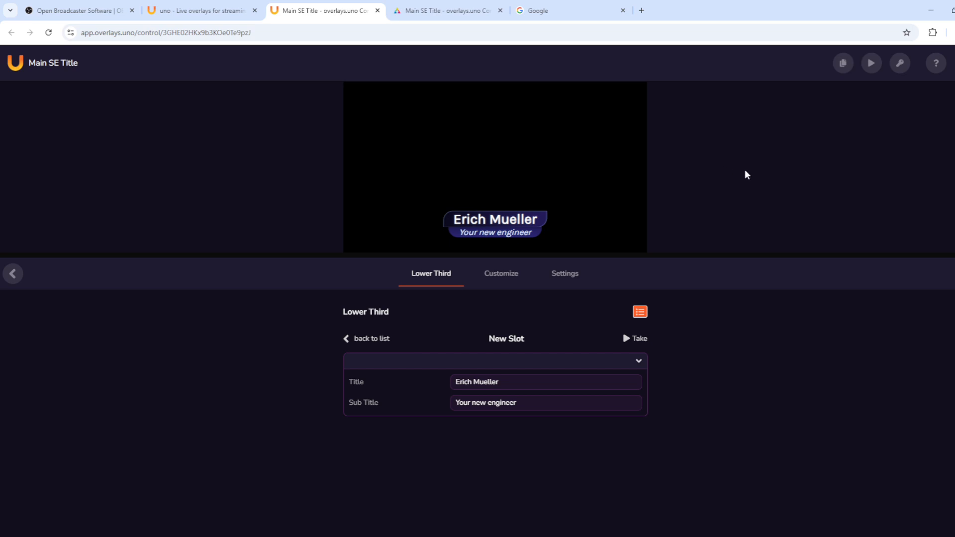
{"action": "mouse_move", "coordinate": [843, 70]}
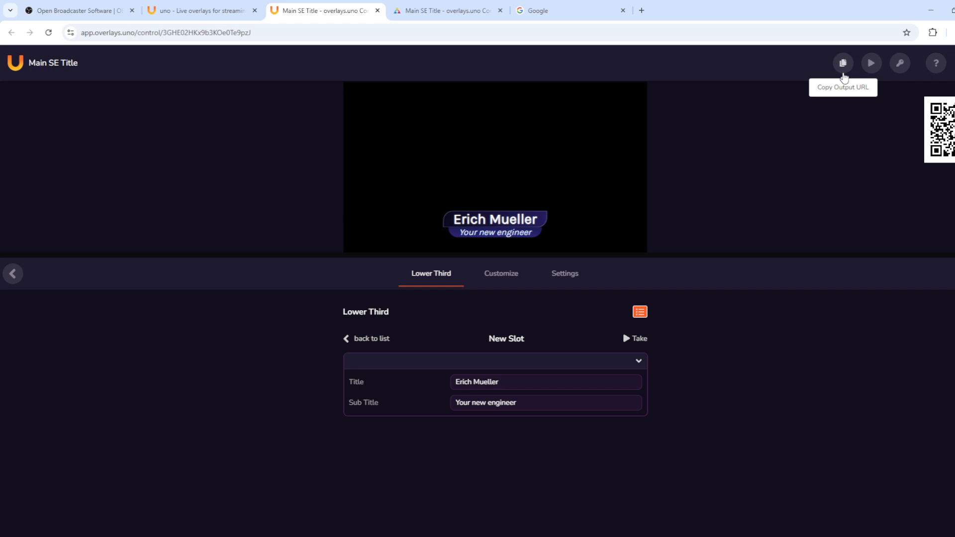
{"action": "left_click", "coordinate": [844, 67]}
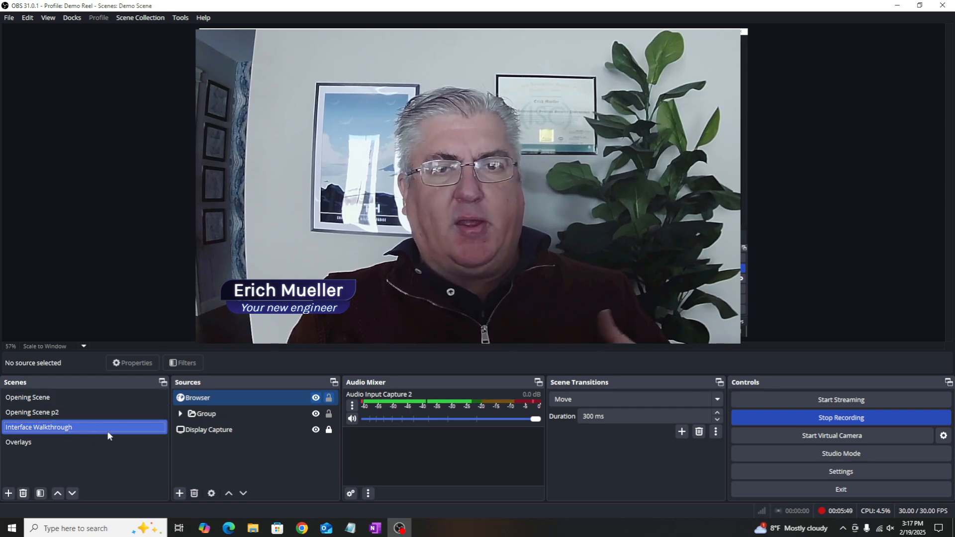
Step: Delete the old Browser source from Interface Walkthrough, leaving Group and Display Capture
{"action": "right_click", "coordinate": [64, 428]}
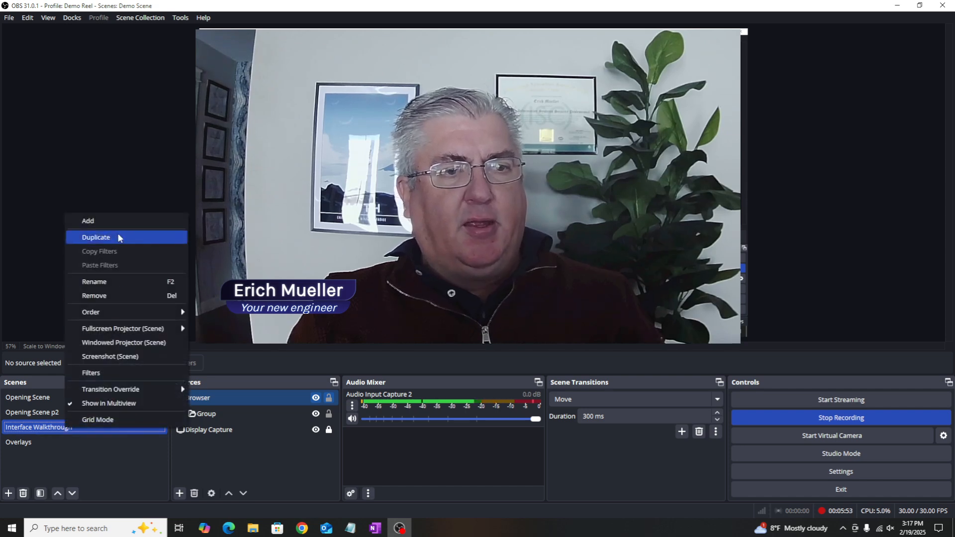
{"action": "left_click", "coordinate": [139, 121]}
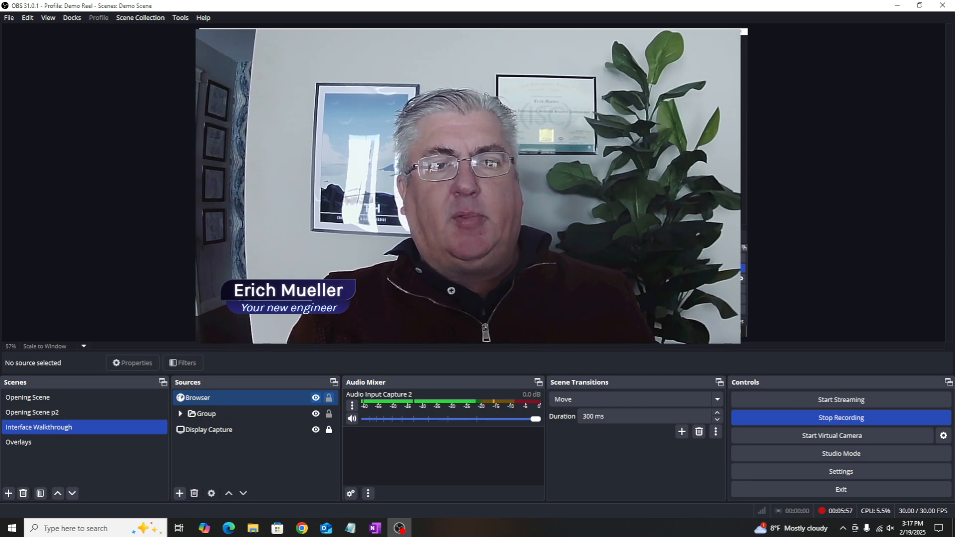
{"action": "left_click", "coordinate": [209, 398]}
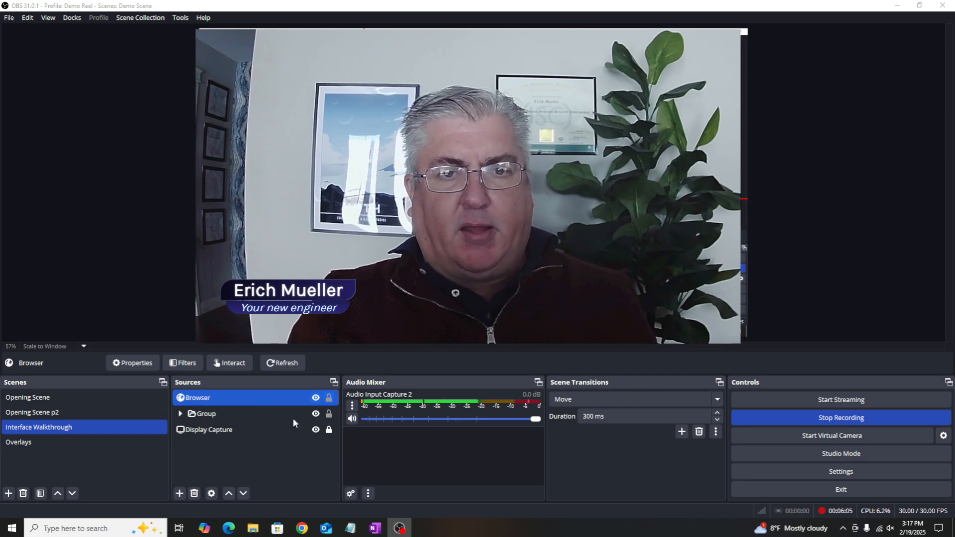
{"action": "left_click", "coordinate": [470, 287]}
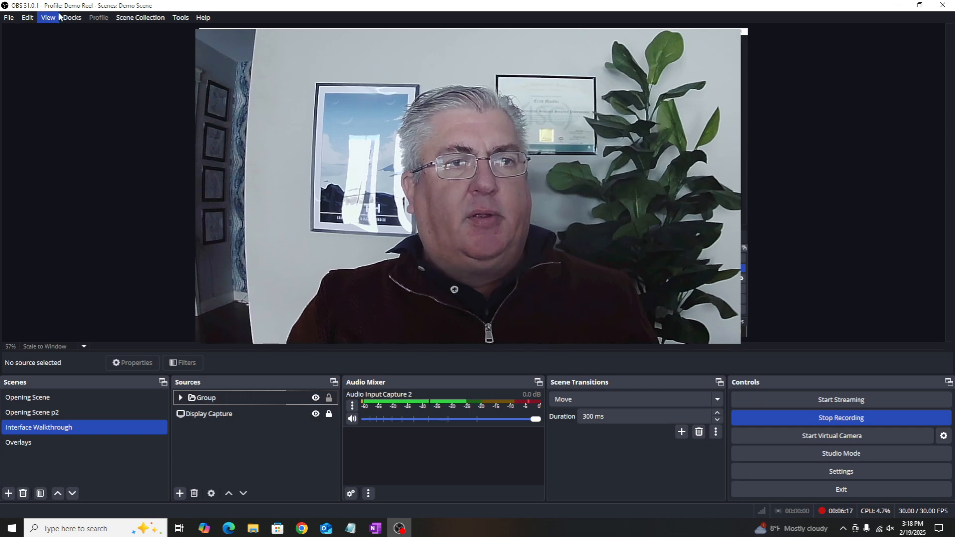
Step: Add a Browser source named title1 using the copied output URL
{"action": "left_click", "coordinate": [179, 493]}
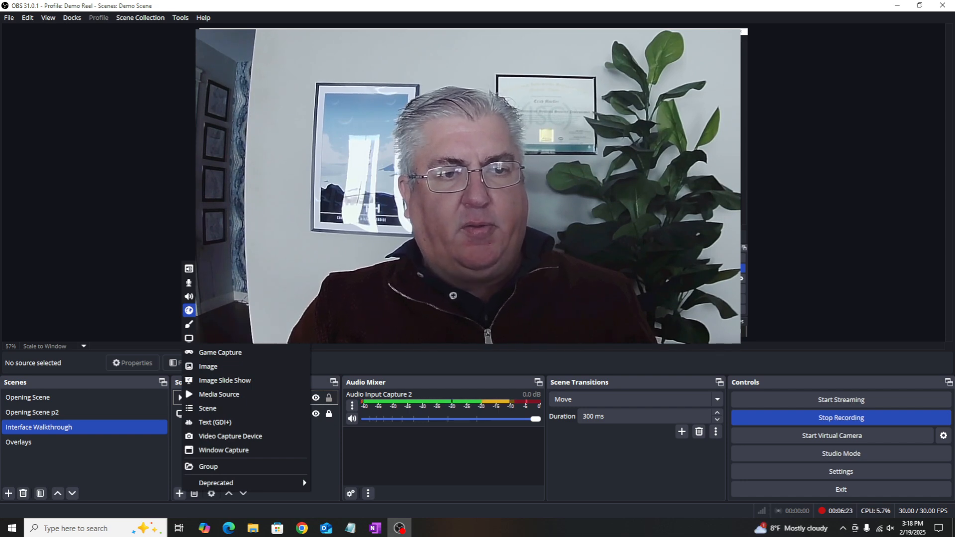
{"action": "key", "text": "Escape"}
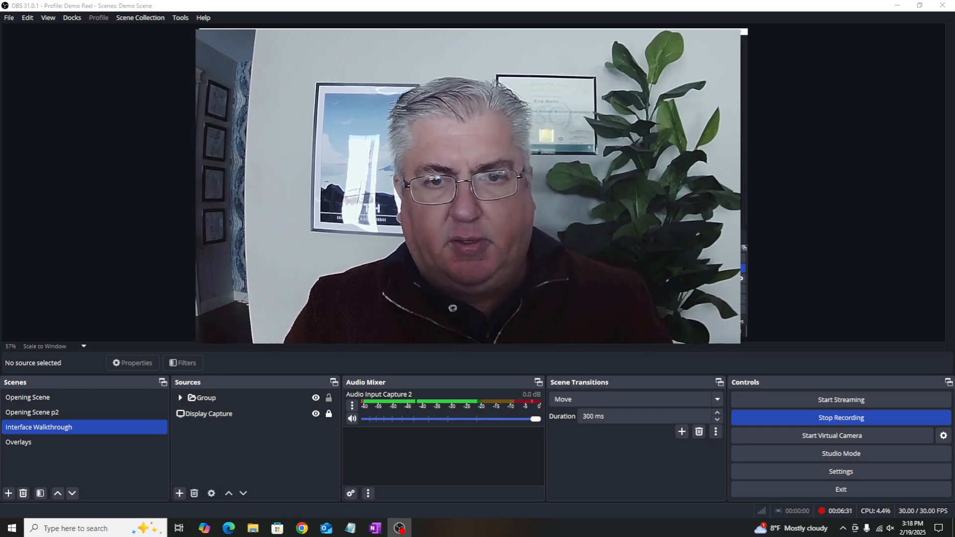
{"action": "key", "text": "Return"}
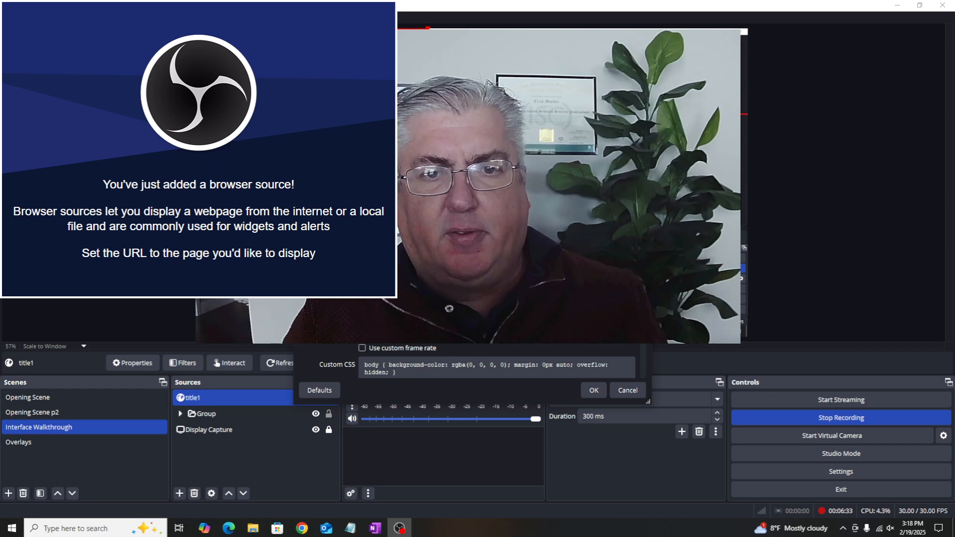
{"action": "left_click", "coordinate": [594, 392]}
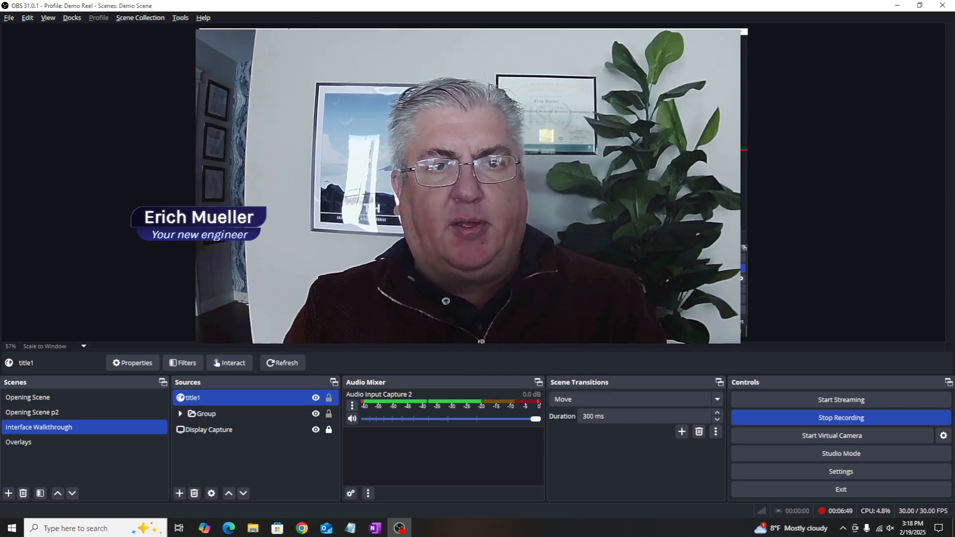
Step: Drag the title1 lower third to the lower-left corner of the webcam picture and deselect it
{"action": "left_click_drag", "start_coordinate": [310, 158], "coordinate": [304, 166]}
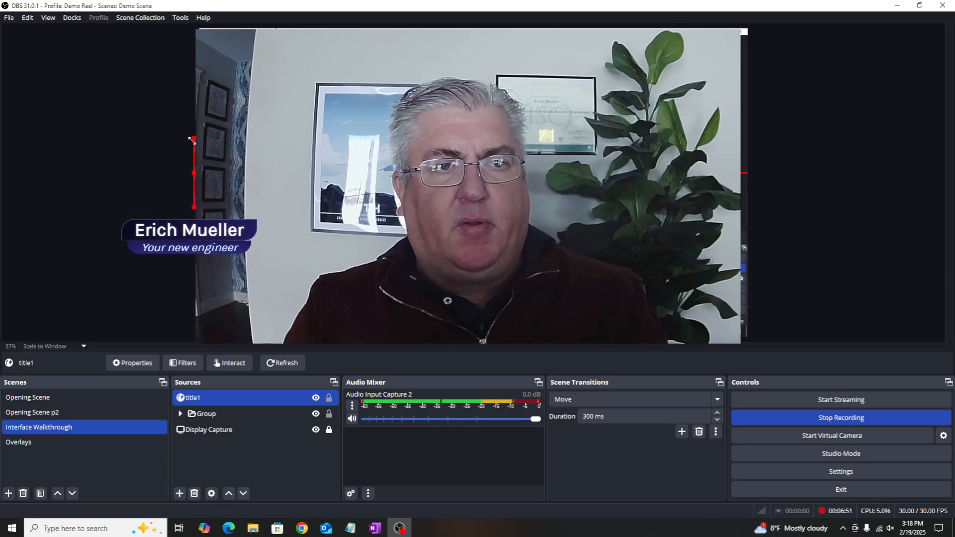
{"action": "key", "text": "alt"}
{"action": "left_click_drag", "start_coordinate": [307, 164], "coordinate": [309, 165]}
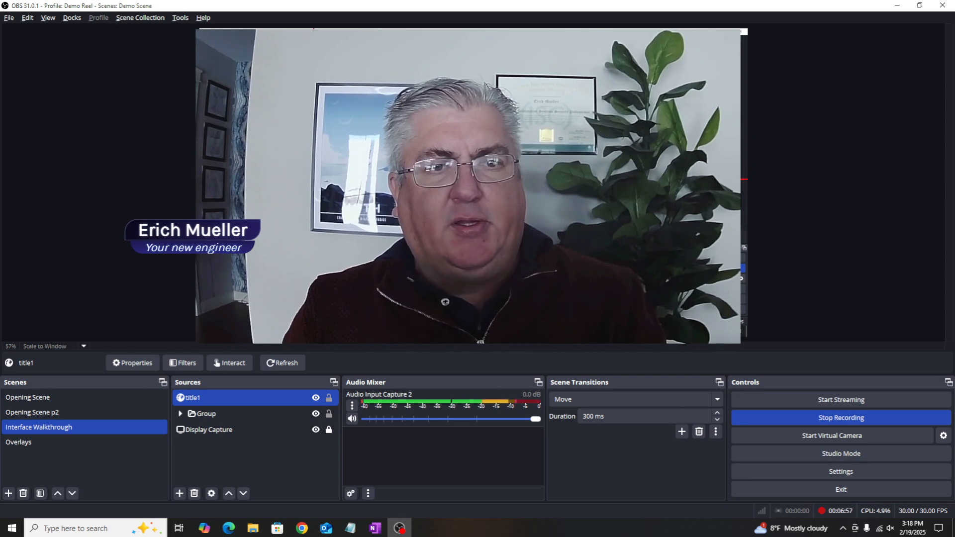
{"action": "key", "text": "alt"}
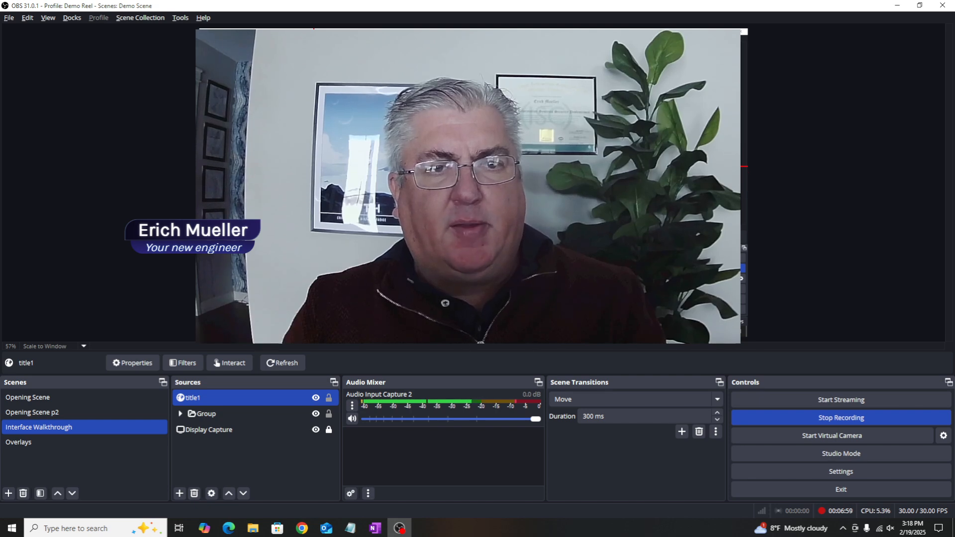
{"action": "left_click_drag", "start_coordinate": [314, 166], "coordinate": [371, 204]}
{"action": "left_click", "coordinate": [358, 264]}
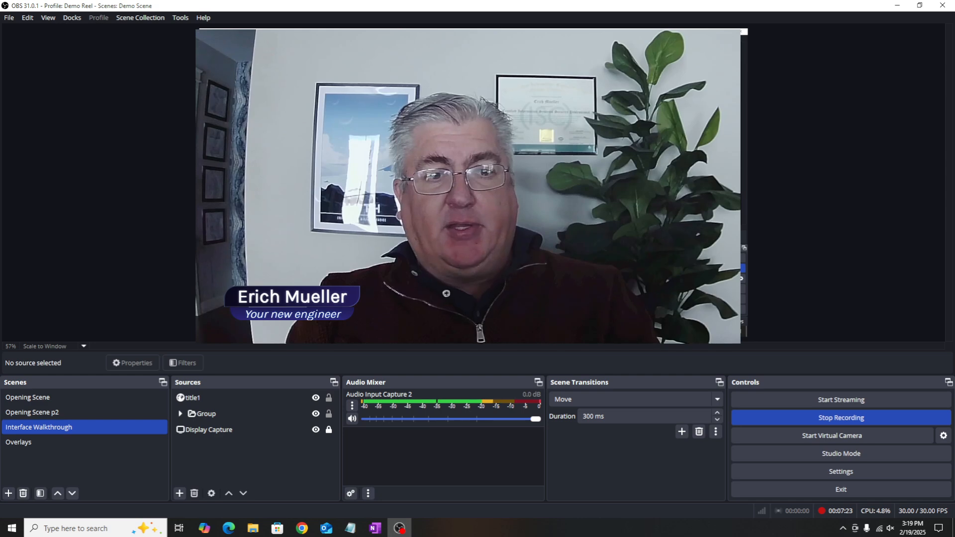
Step: Select title1 and move the name lower third to the centre beneath the speaker
{"action": "left_click", "coordinate": [181, 495]}
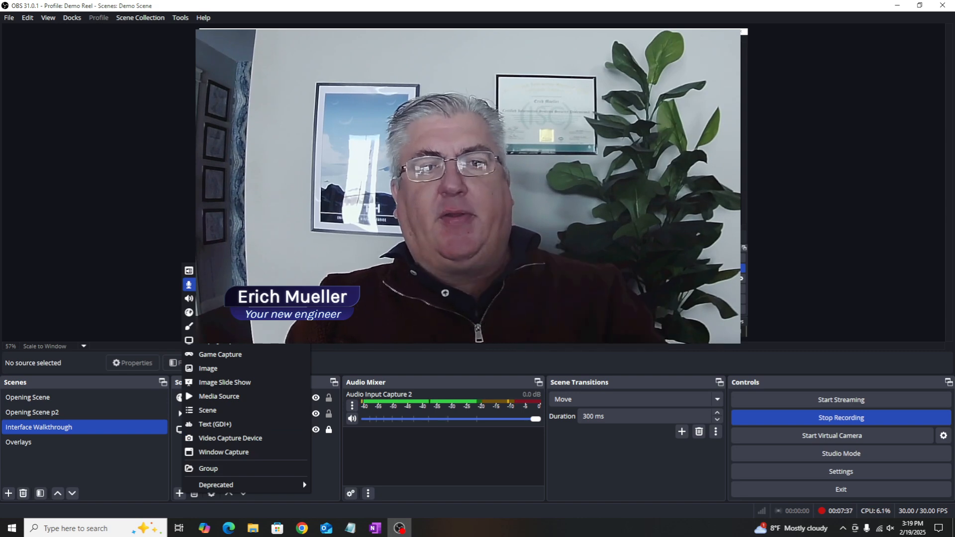
{"action": "key", "text": "Escape"}
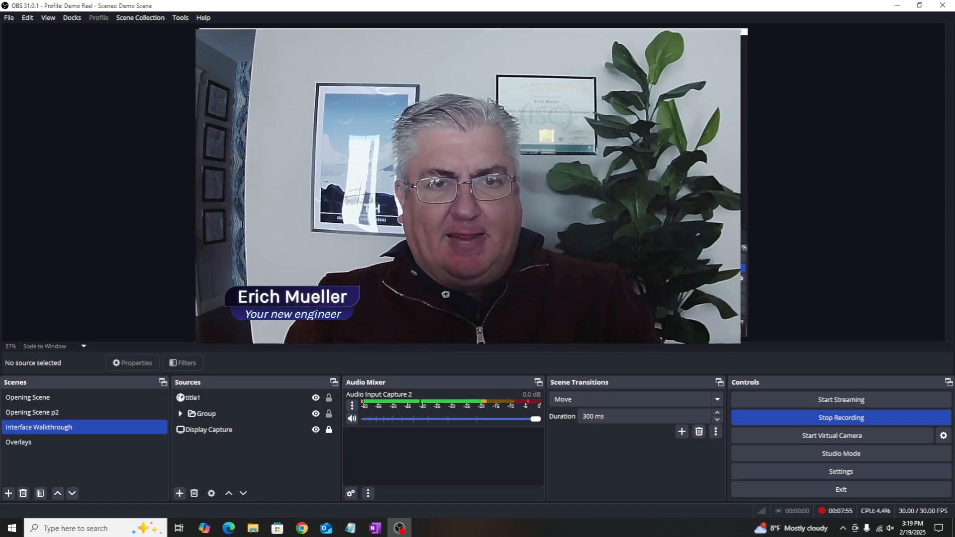
{"action": "left_click", "coordinate": [193, 399]}
{"action": "left_click", "coordinate": [206, 414]}
{"action": "mouse_move", "coordinate": [467, 199]}
{"action": "left_mouse_down"}
{"action": "mouse_move", "coordinate": [497, 199]}
{"action": "mouse_move", "coordinate": [464, 199]}
{"action": "left_mouse_up"}
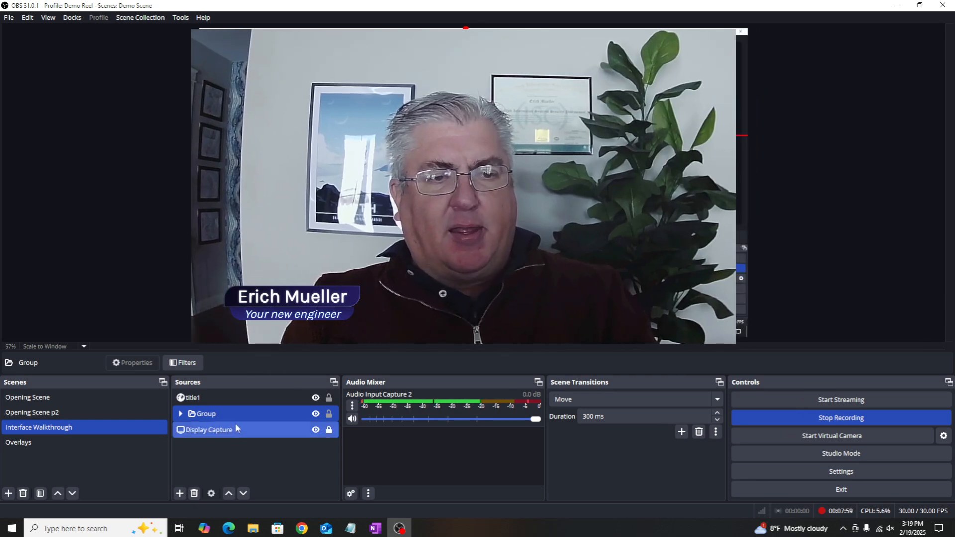
{"action": "left_click", "coordinate": [232, 400]}
{"action": "left_click_drag", "start_coordinate": [293, 303], "coordinate": [448, 305]}
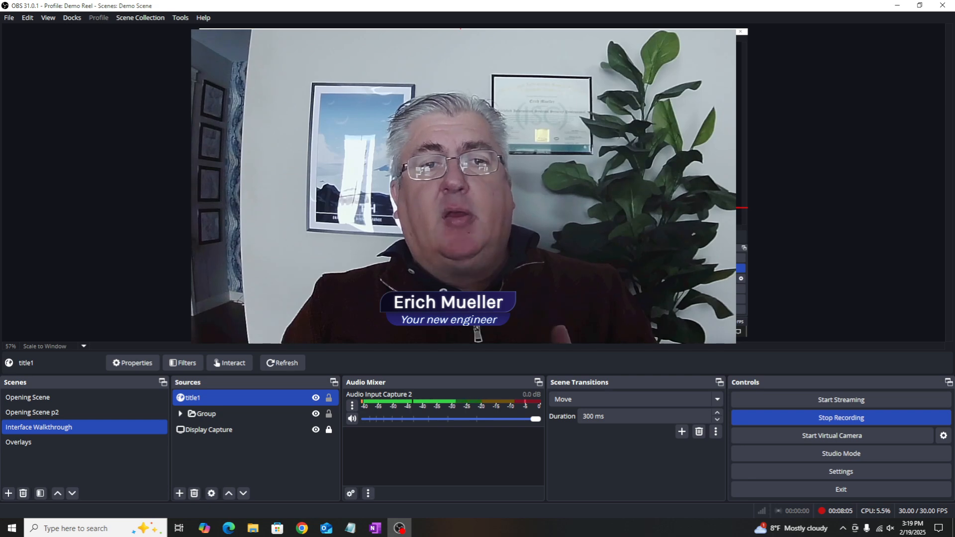
{"action": "left_click", "coordinate": [476, 333]}
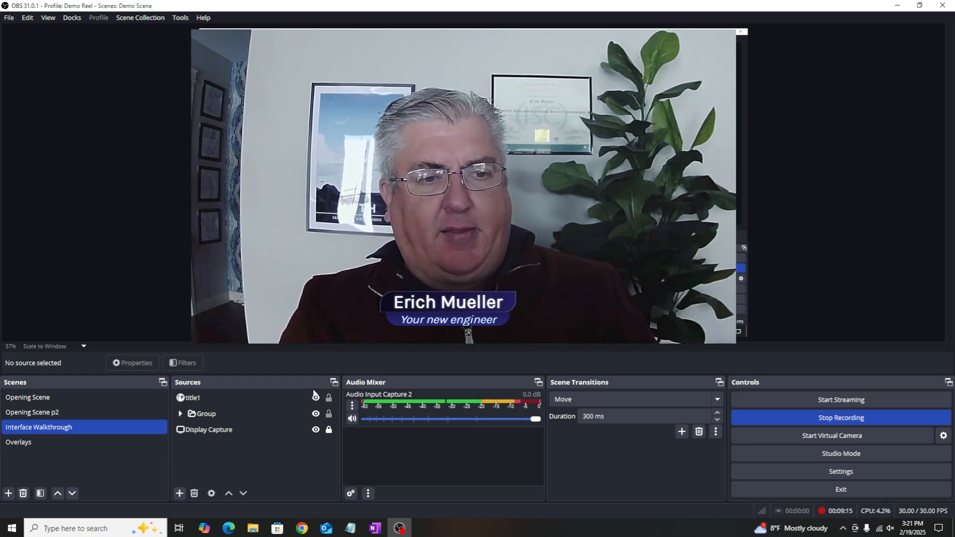
Step: Select the Display Capture source in the Sources list
{"action": "left_click", "coordinate": [227, 430]}
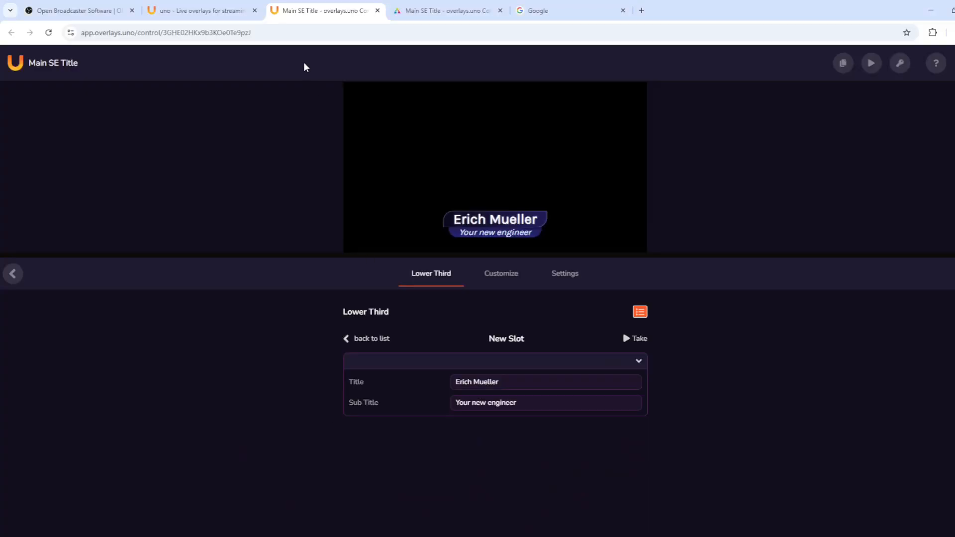
Step: Open the Meeting Agenda control page and toggle its Talking Points Panel off and back on
{"action": "left_click", "coordinate": [213, 13]}
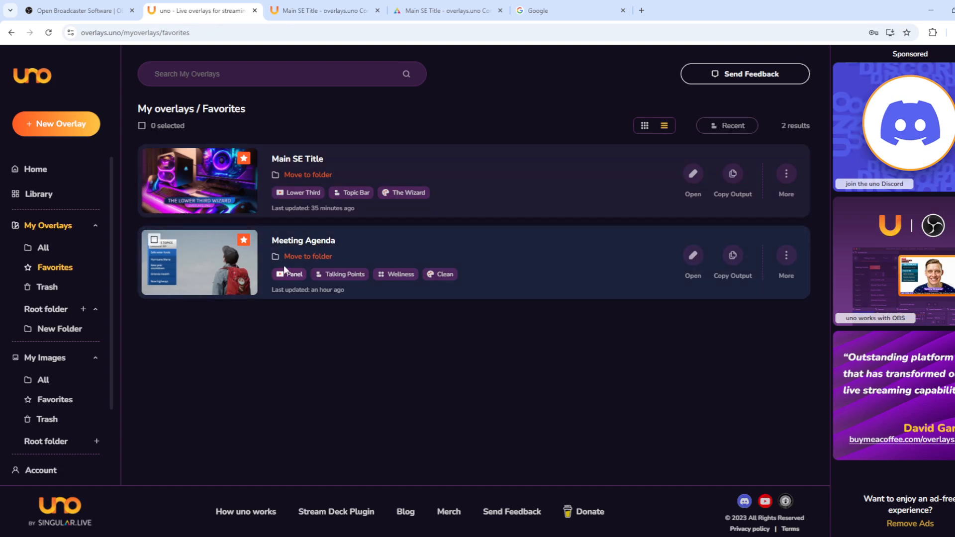
{"action": "left_click", "coordinate": [692, 258]}
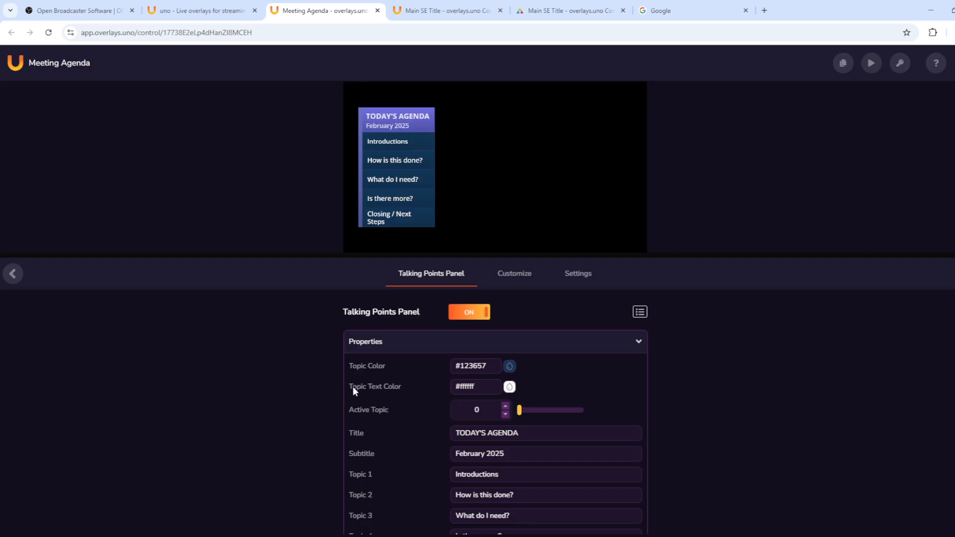
{"action": "scroll", "coordinate": [564, 396], "scroll_direction": "down", "scroll_amount": 1}
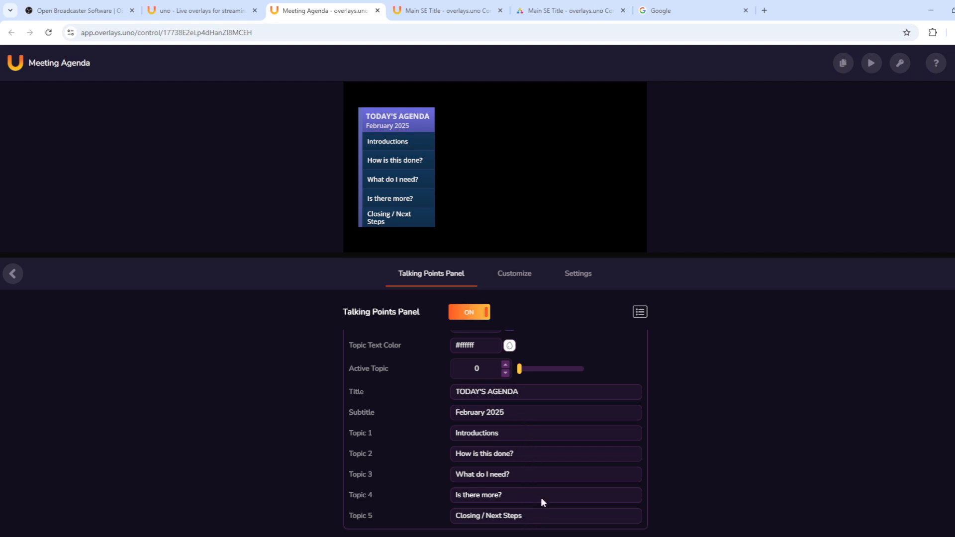
{"action": "left_click", "coordinate": [466, 317]}
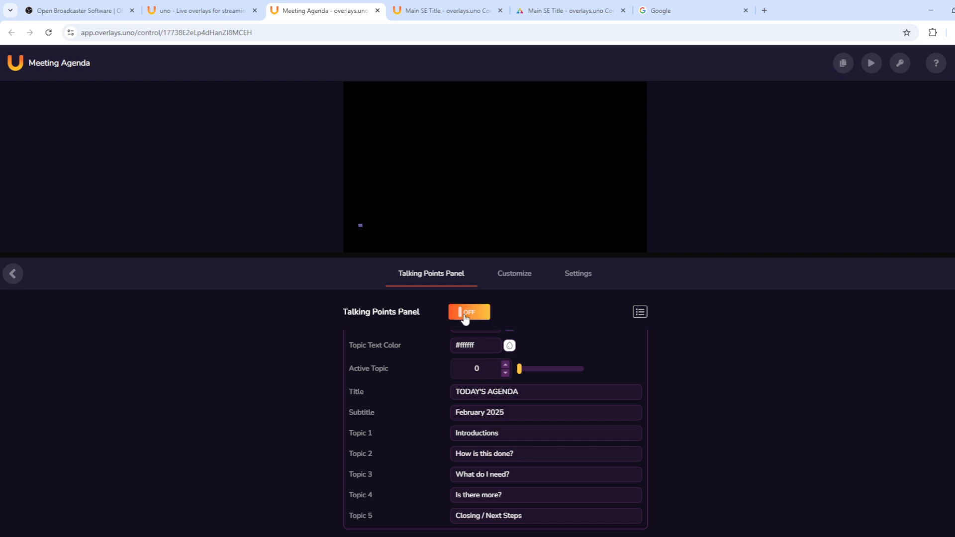
{"action": "left_click", "coordinate": [467, 319]}
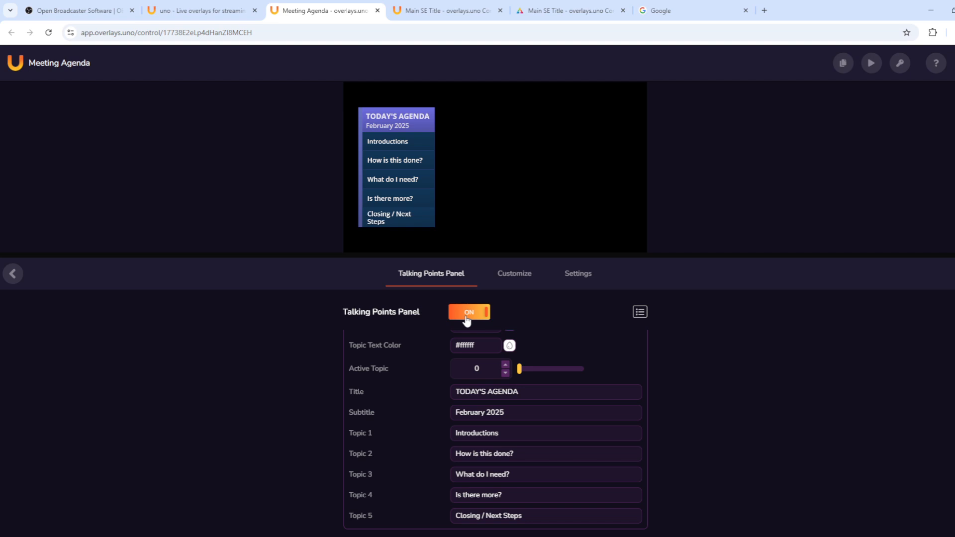
Step: Advance the Active Topic through the agenda items to past the last topic
{"action": "left_click", "coordinate": [506, 367]}
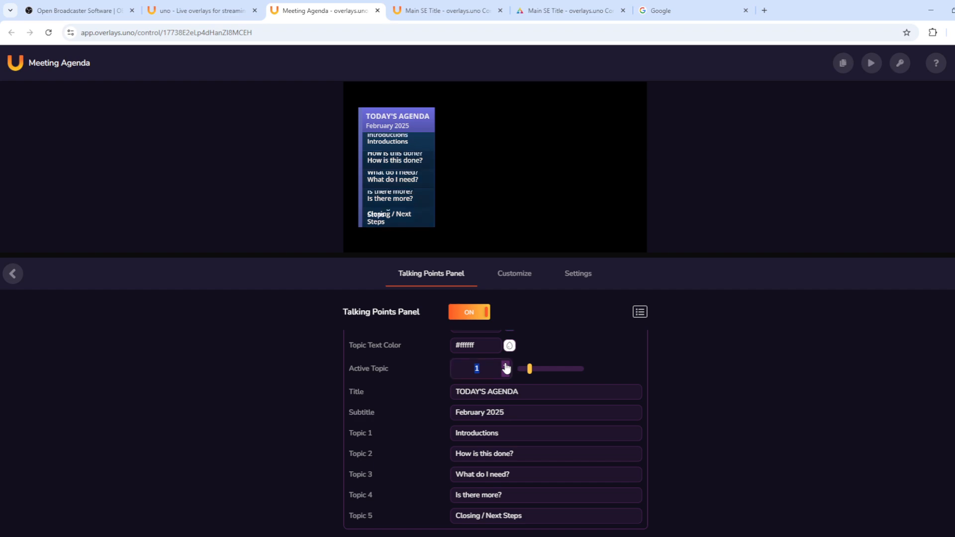
{"action": "left_click", "coordinate": [506, 367]}
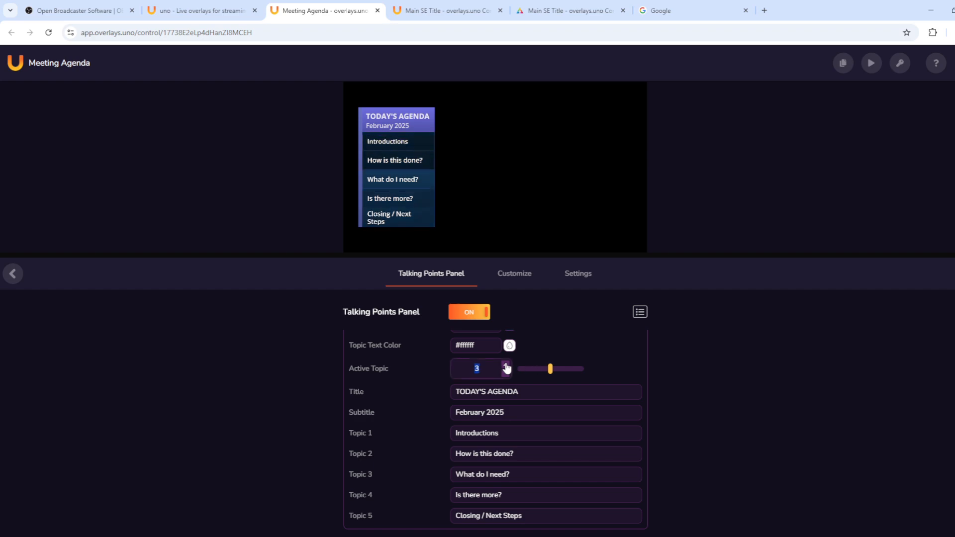
{"action": "left_click", "coordinate": [506, 367]}
{"action": "left_click", "coordinate": [506, 368]}
{"action": "left_click", "coordinate": [506, 368]}
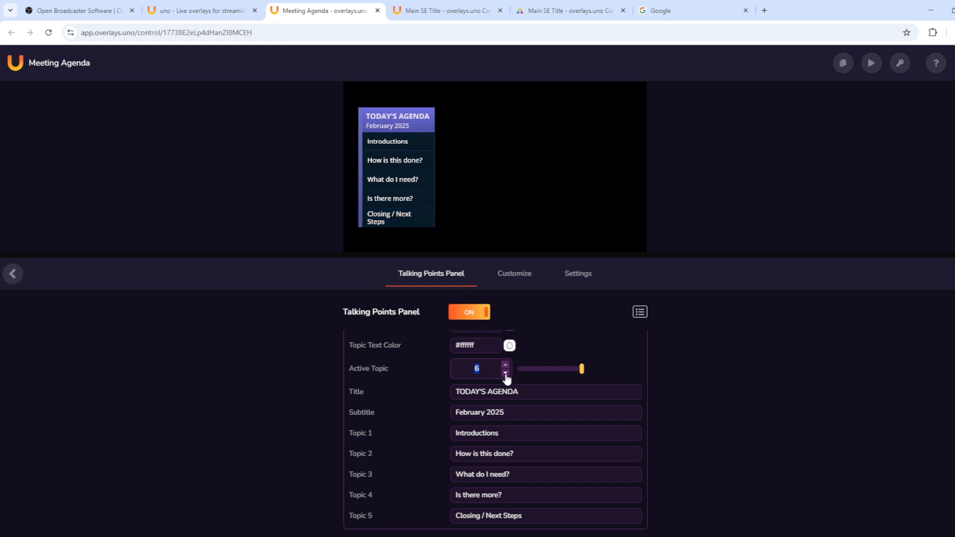
Step: Step the Active Topic back to 0 and view the Customize and Settings properties
{"action": "left_click", "coordinate": [506, 373]}
{"action": "left_click", "coordinate": [506, 374]}
{"action": "left_click", "coordinate": [506, 374]}
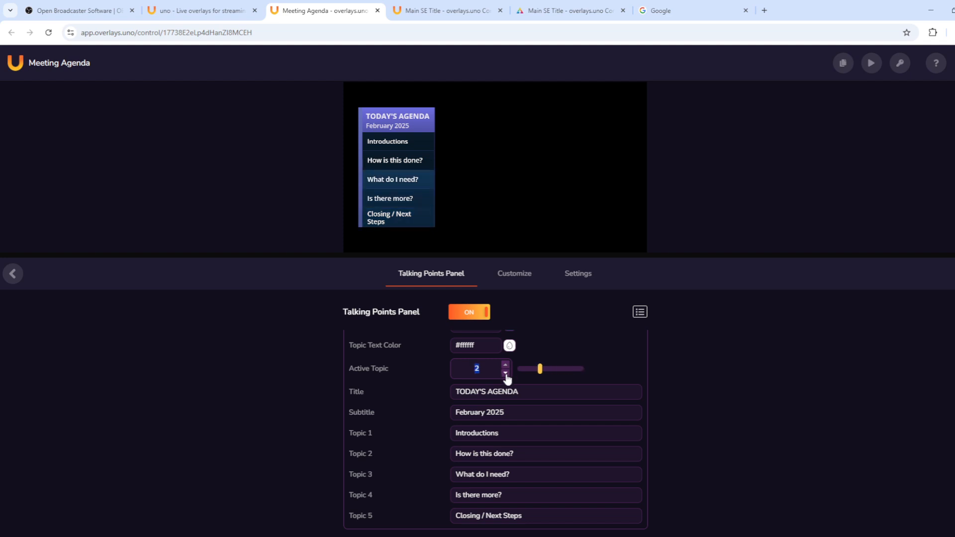
{"action": "left_click", "coordinate": [506, 374]}
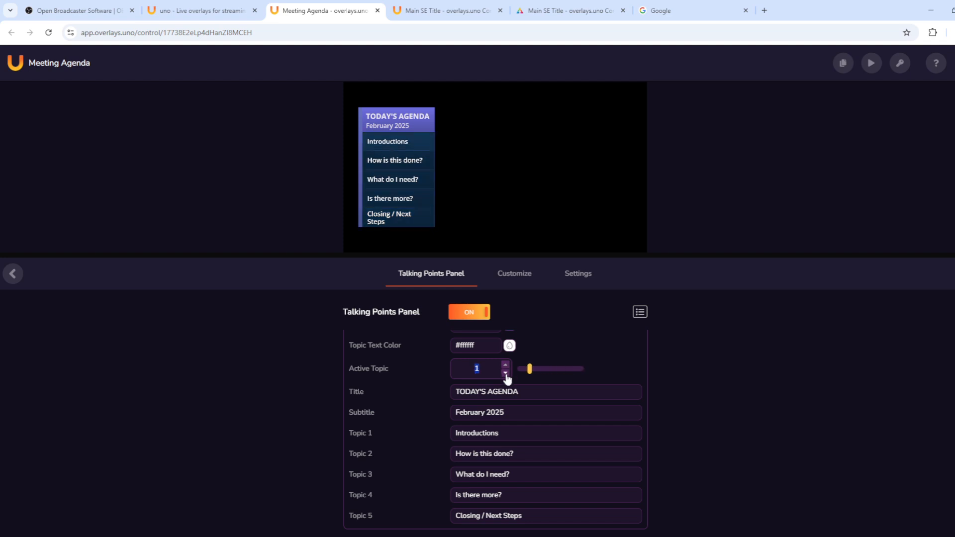
{"action": "left_click", "coordinate": [507, 374]}
{"action": "left_click", "coordinate": [513, 275]}
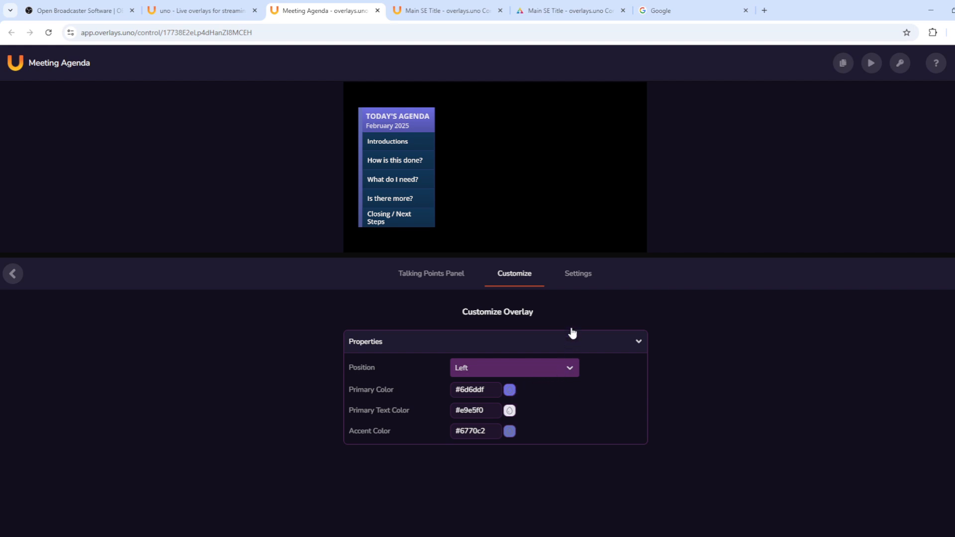
{"action": "left_click", "coordinate": [580, 280]}
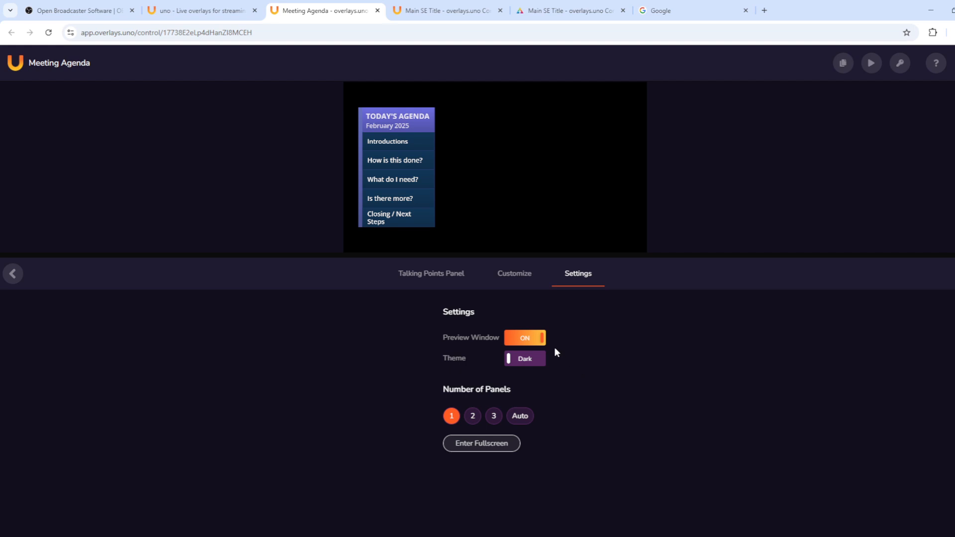
Step: Turn Preview Window off and back on, then copy the Meeting Agenda output URL
{"action": "left_click", "coordinate": [528, 344]}
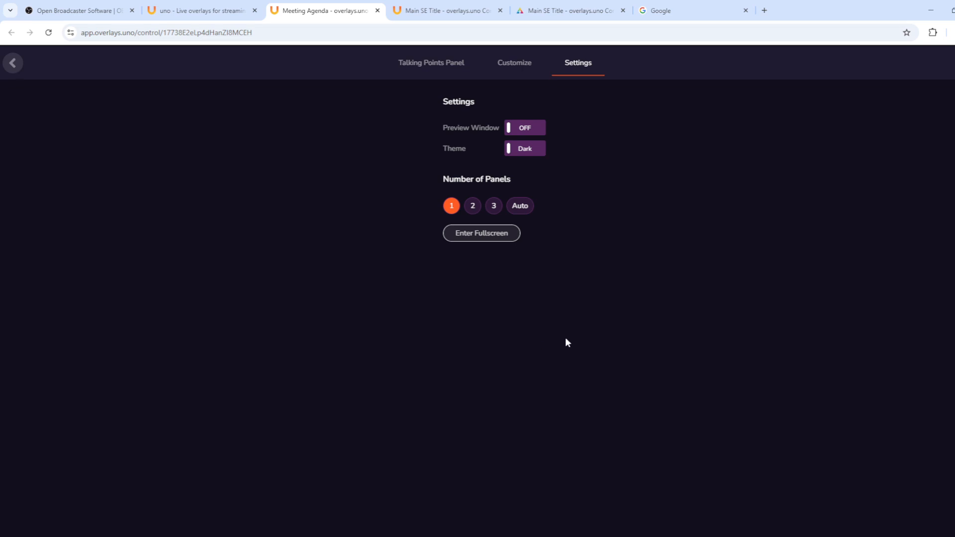
{"action": "left_click", "coordinate": [512, 65]}
{"action": "left_click", "coordinate": [473, 70]}
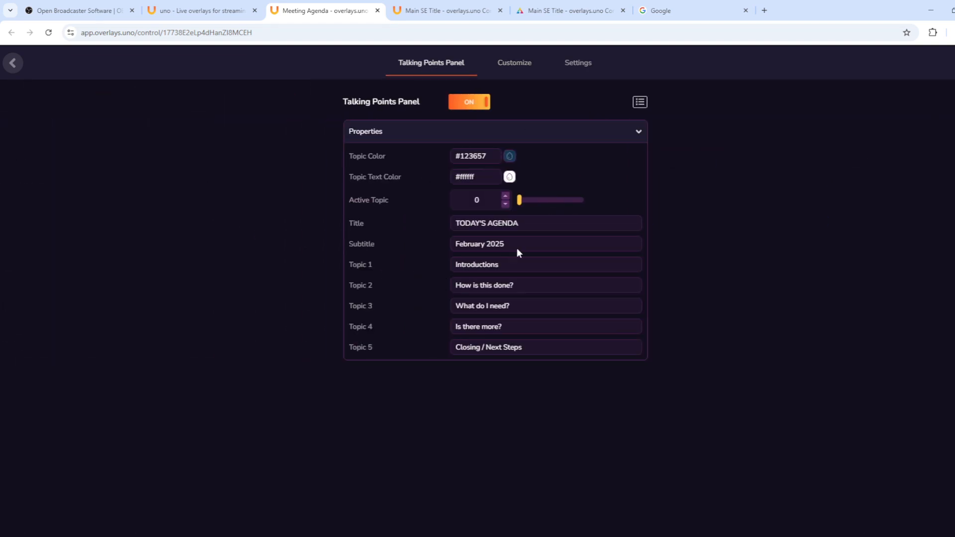
{"action": "left_click", "coordinate": [580, 75]}
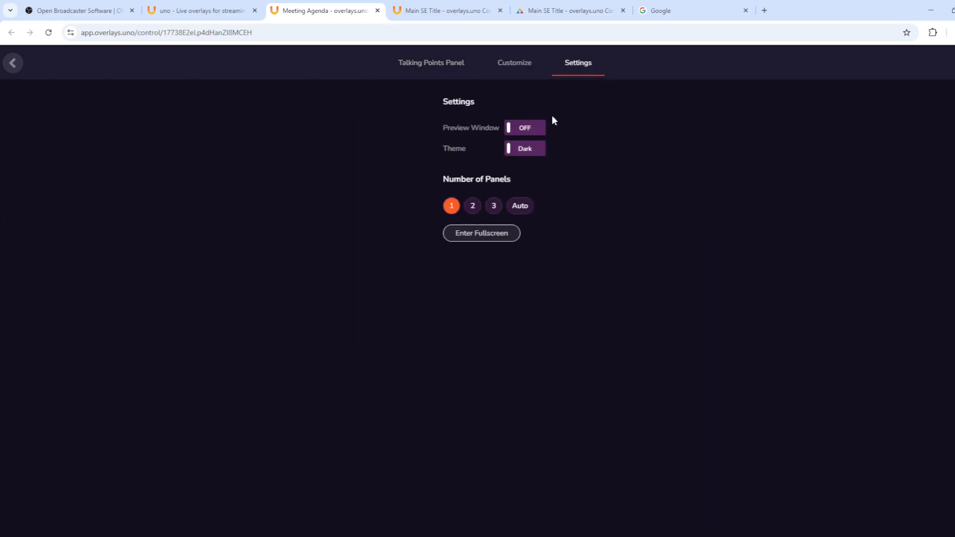
{"action": "left_click", "coordinate": [523, 129]}
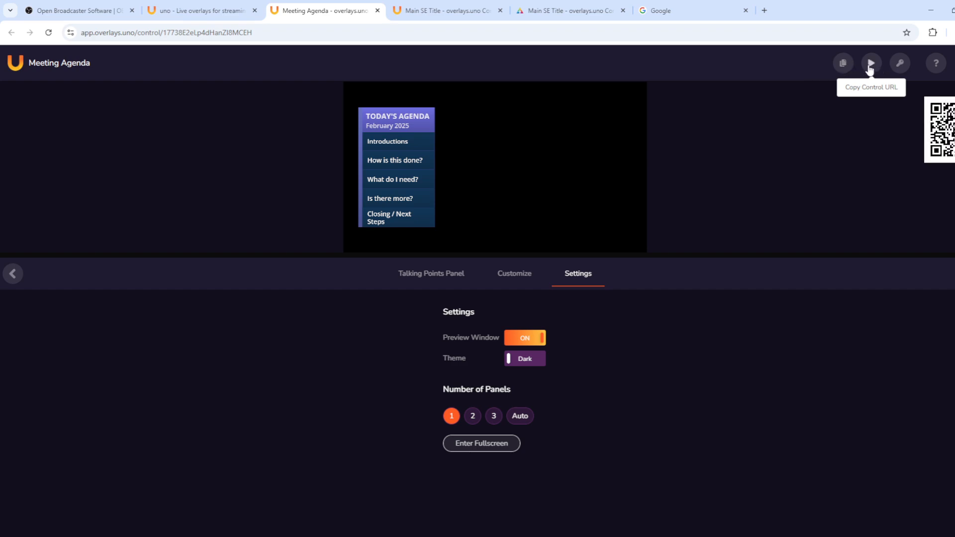
{"action": "left_click", "coordinate": [843, 64]}
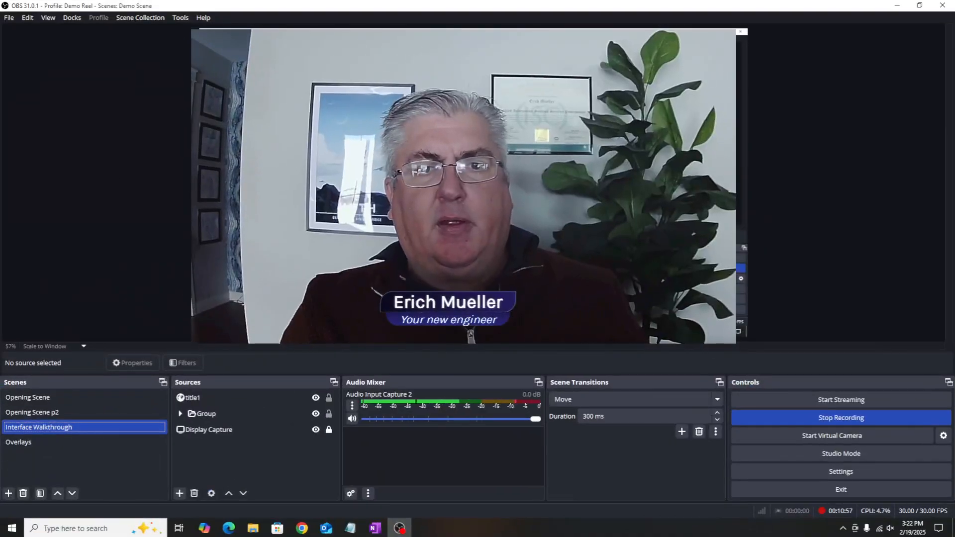
Step: Add an agenda1 browser source showing the Meeting Agenda overlay to the Interface Walkthrough scene
{"action": "left_click", "coordinate": [180, 494]}
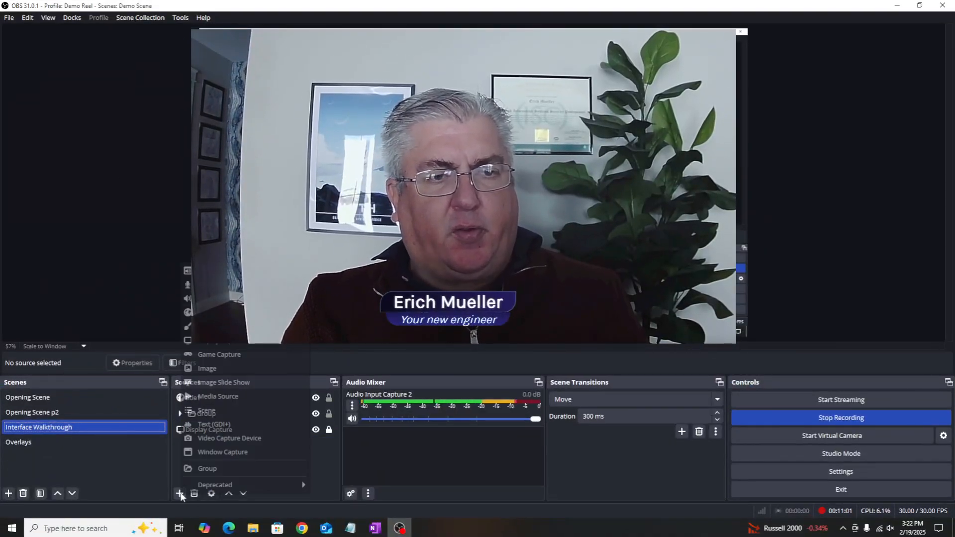
{"action": "key", "text": "Escape"}
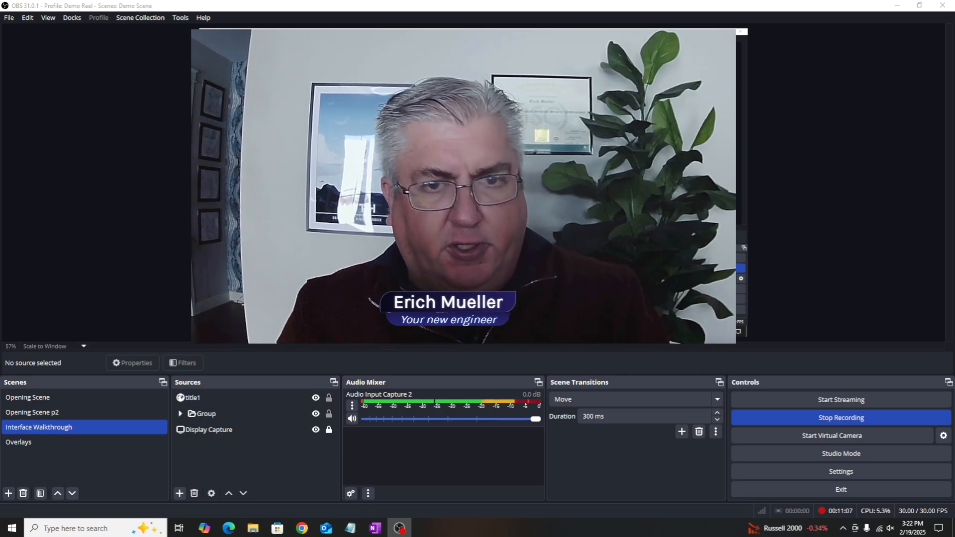
{"action": "key", "text": "Return"}
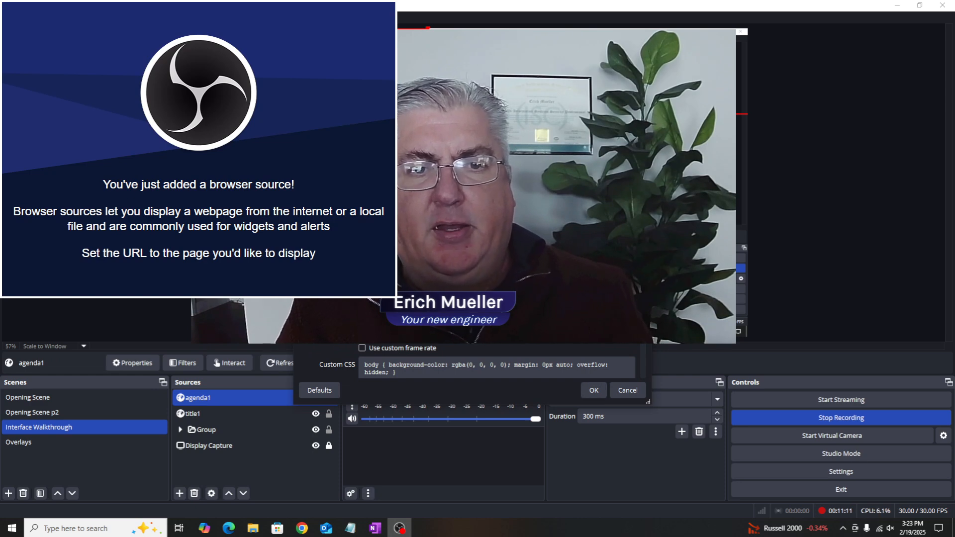
{"action": "left_click", "coordinate": [595, 392]}
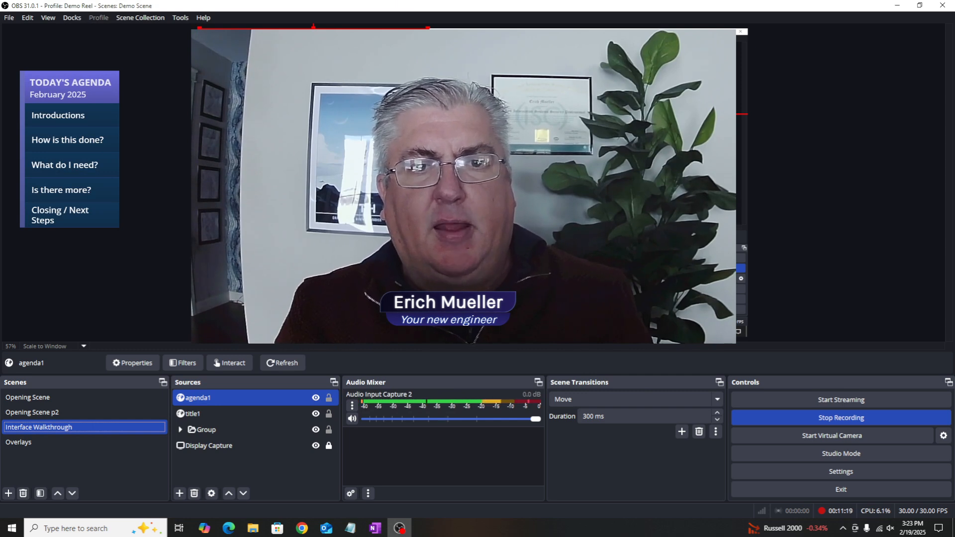
{"action": "left_click", "coordinate": [244, 115]}
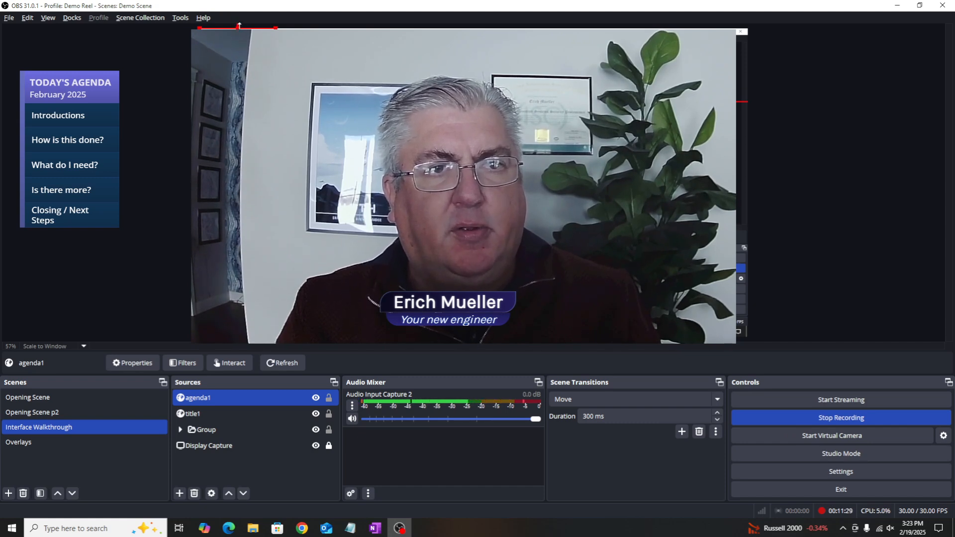
Step: Crop the agenda1 panel's top, enlarge it slightly and place it at the webcam's upper right
{"action": "left_click_drag", "start_coordinate": [239, 26], "coordinate": [240, 50]}
{"action": "left_click_drag", "start_coordinate": [239, 85], "coordinate": [547, 73]}
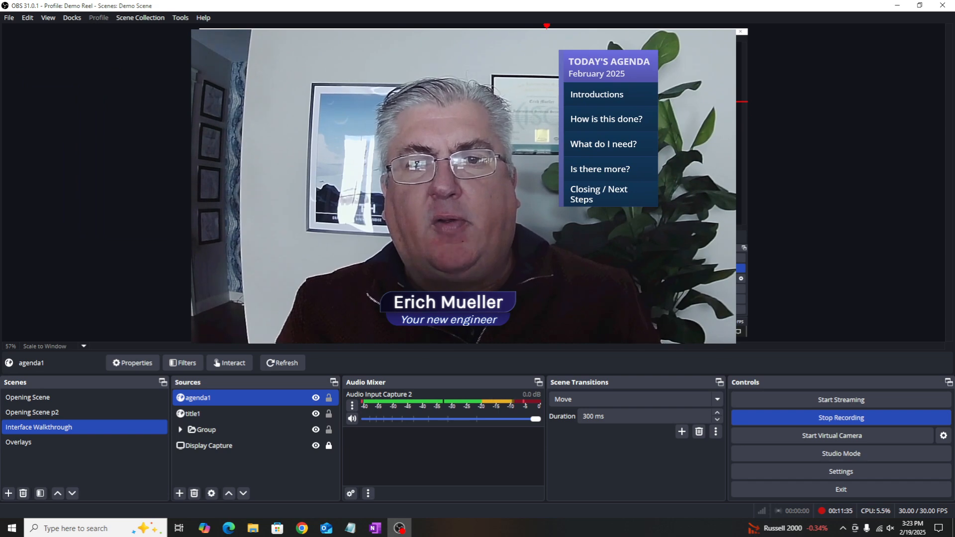
{"action": "left_click_drag", "start_coordinate": [588, 166], "coordinate": [592, 172]}
{"action": "mouse_move", "coordinate": [593, 175]}
{"action": "left_mouse_down"}
{"action": "mouse_move", "coordinate": [588, 168]}
{"action": "mouse_move", "coordinate": [597, 173]}
{"action": "left_mouse_up"}
{"action": "left_click", "coordinate": [564, 130]}
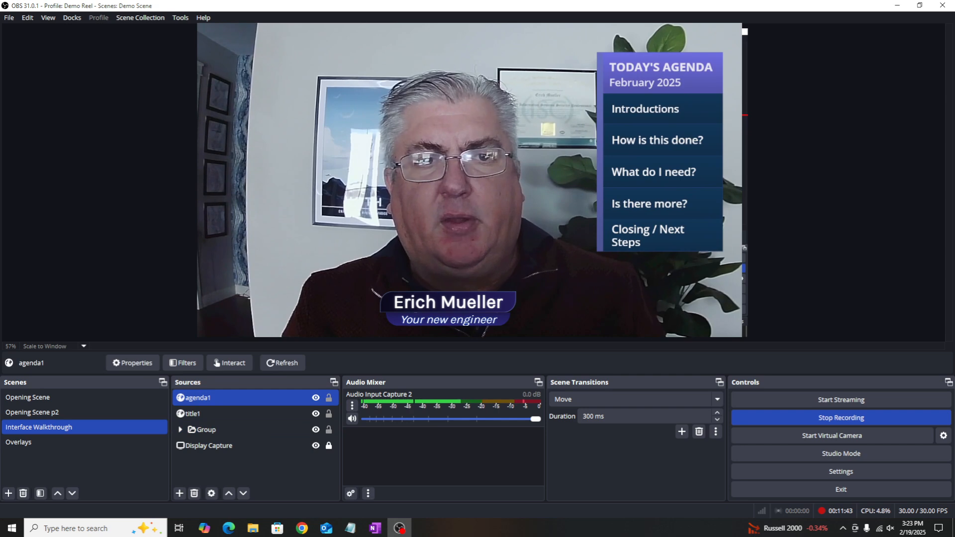
{"action": "left_click", "coordinate": [90, 160]}
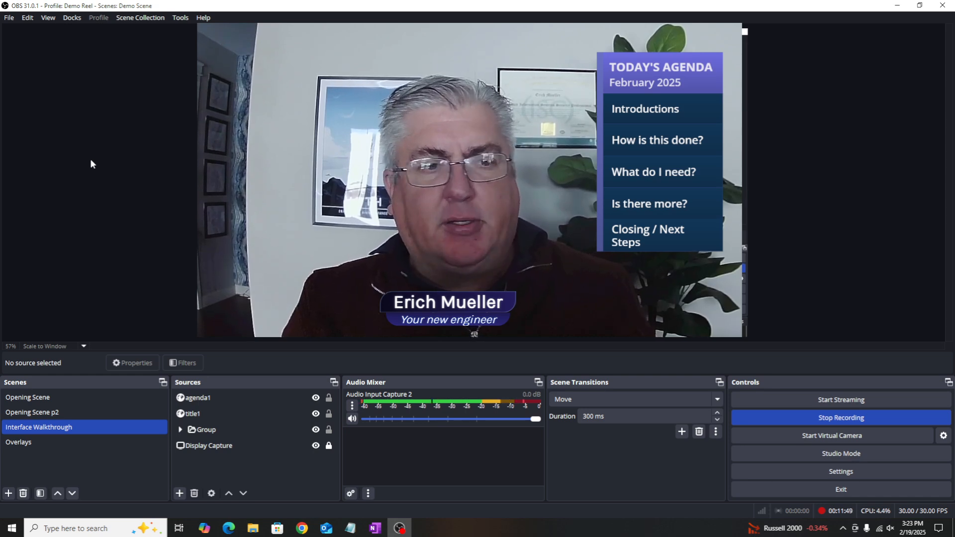
{"action": "left_click", "coordinate": [58, 413]}
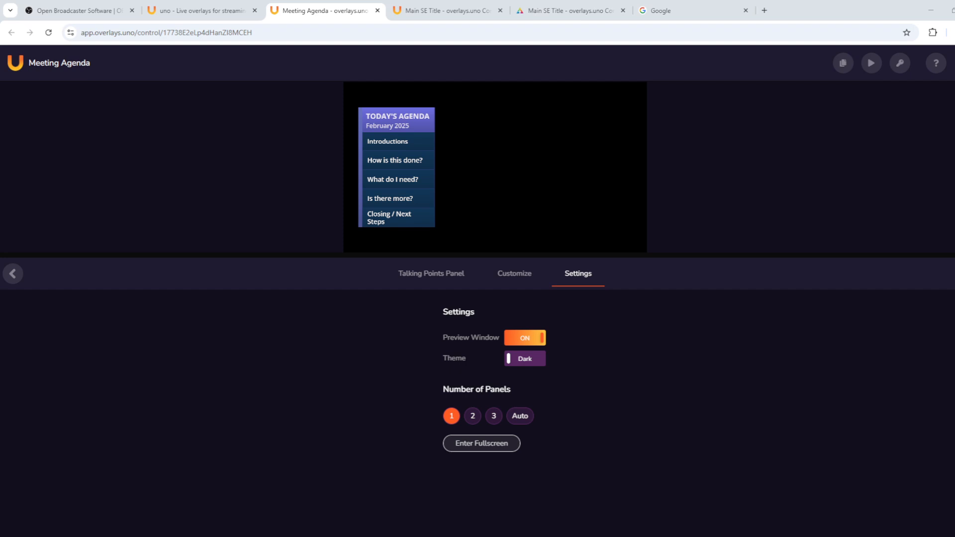
Step: Toggle the preview window off and on, then copy the Meeting Agenda control URL
{"action": "left_click", "coordinate": [521, 339]}
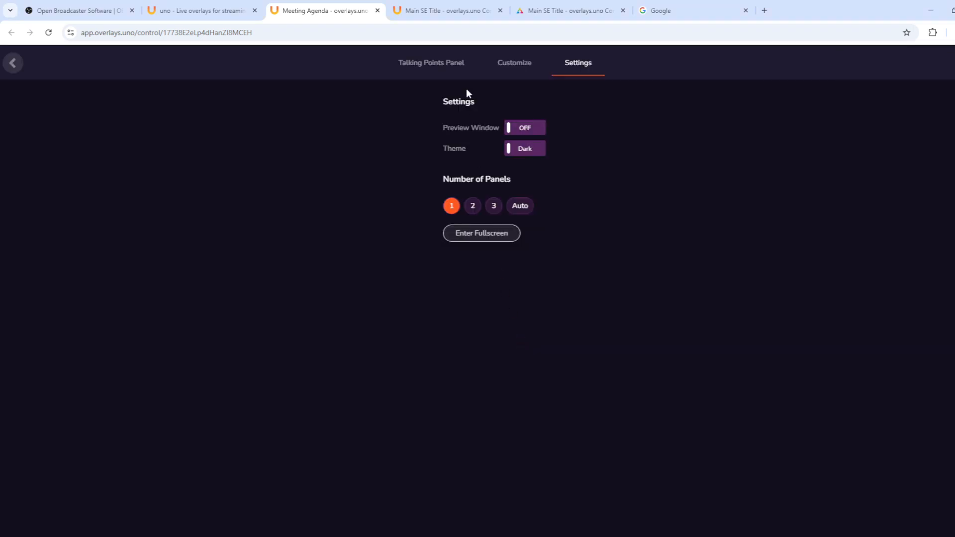
{"action": "left_click", "coordinate": [514, 63]}
{"action": "left_click", "coordinate": [437, 66]}
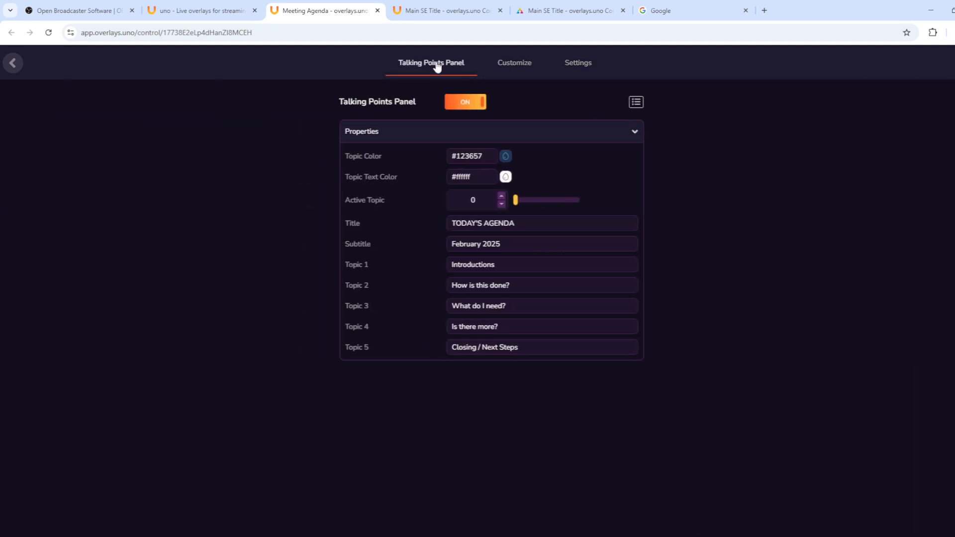
{"action": "left_click", "coordinate": [579, 67]}
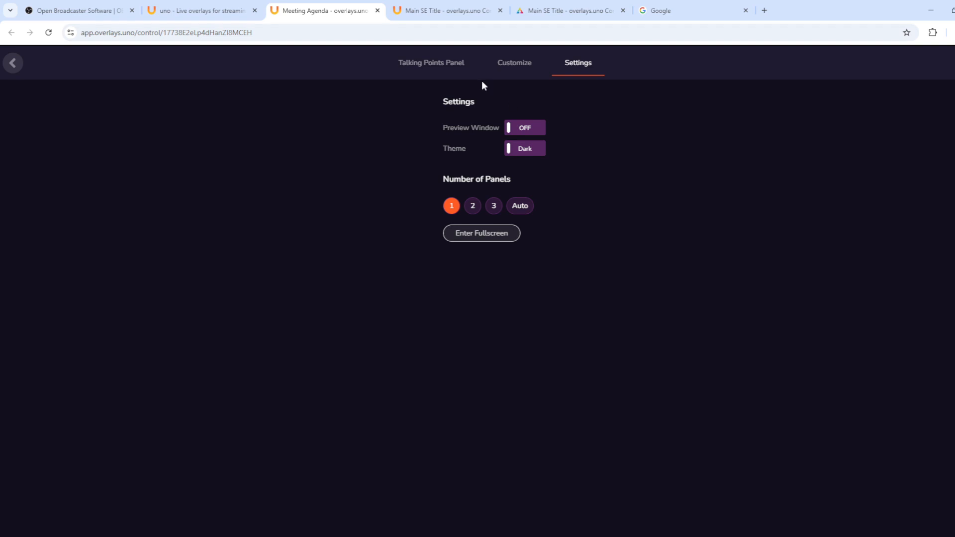
{"action": "left_click", "coordinate": [527, 130]}
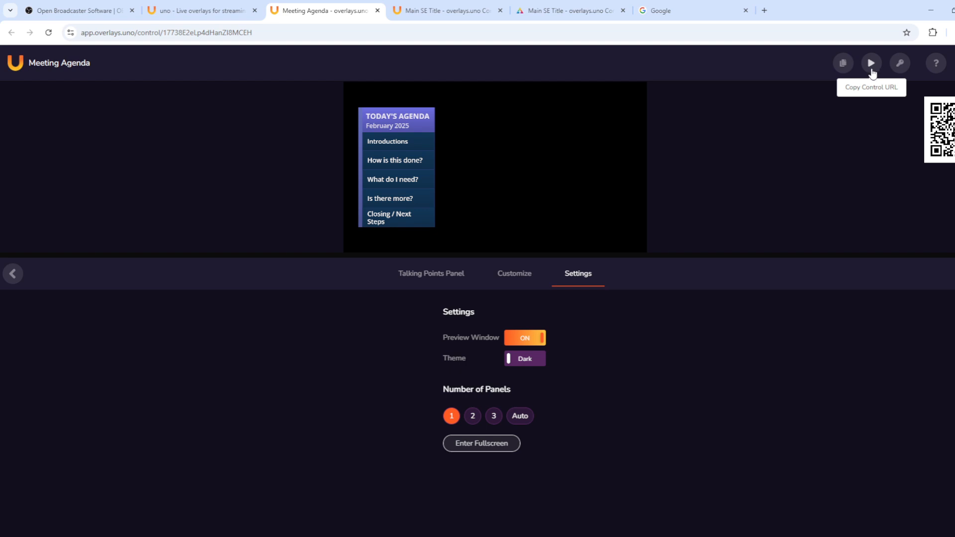
{"action": "left_click", "coordinate": [872, 67]}
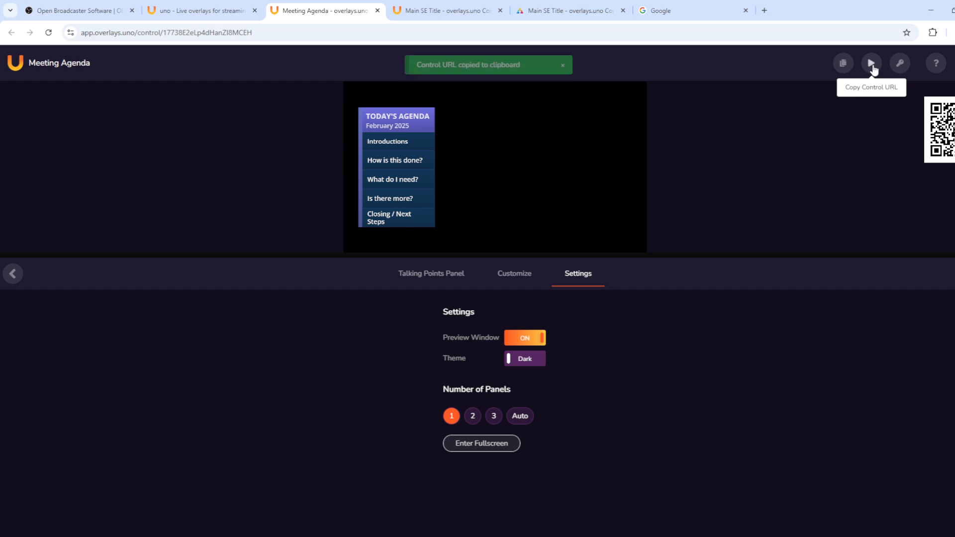
Step: Hide the preview and switch the Talking Points Panel off
{"action": "left_click", "coordinate": [523, 340]}
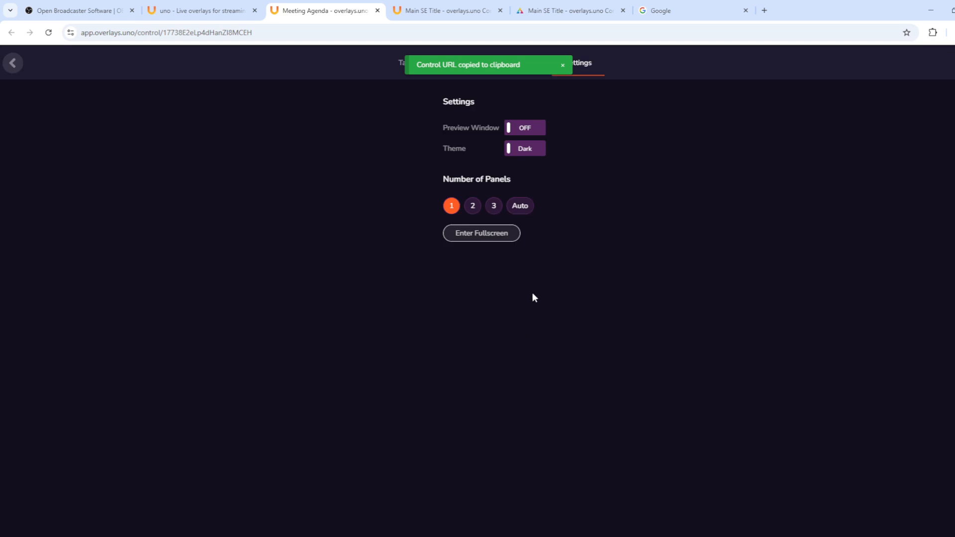
{"action": "left_click", "coordinate": [513, 64]}
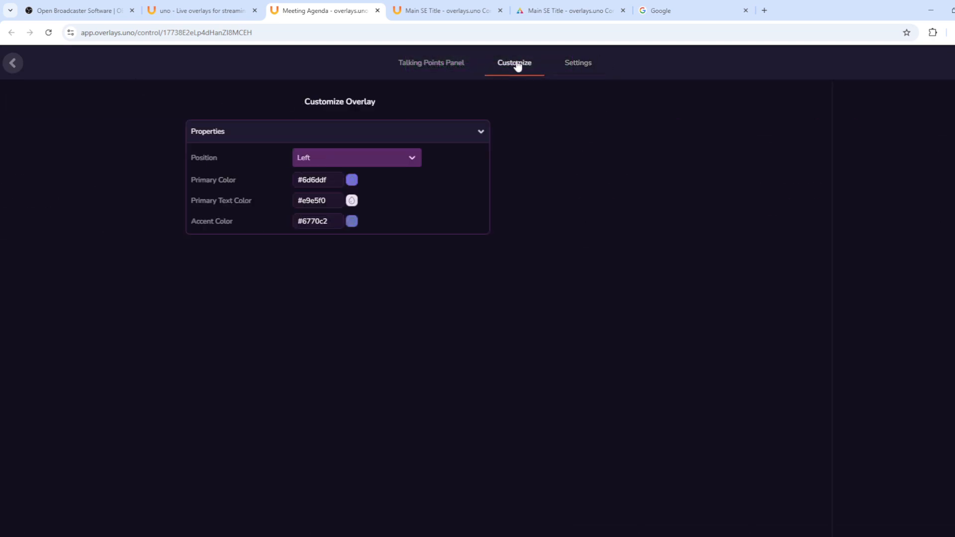
{"action": "left_click", "coordinate": [432, 63]}
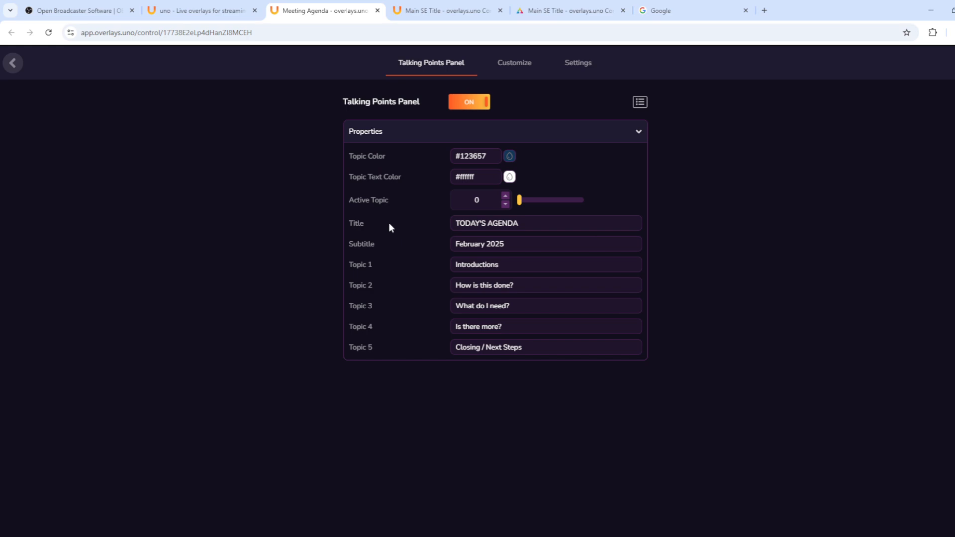
{"action": "left_click", "coordinate": [464, 106]}
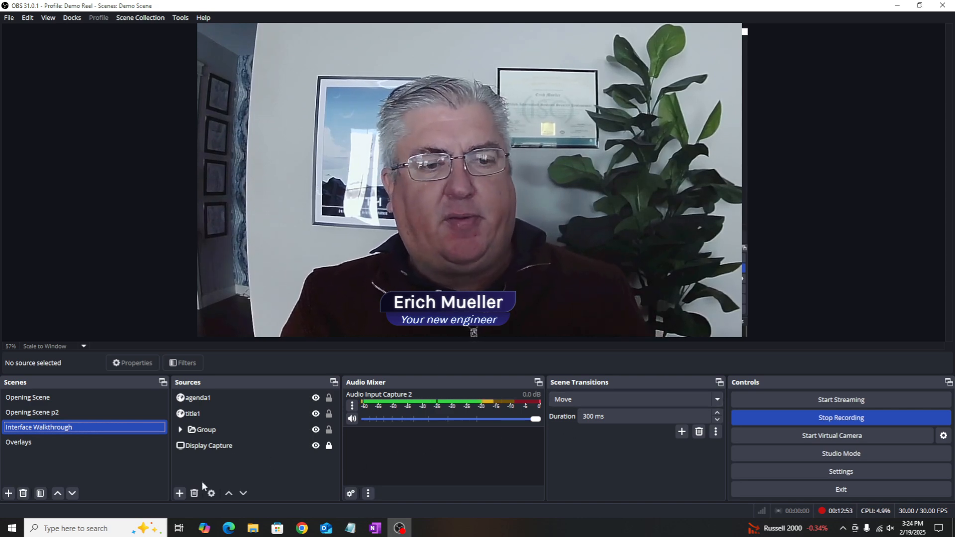
Step: Create a custom browser dock 'agenda' from the control URL and dock it beside the Audio Mixer
{"action": "left_click", "coordinate": [181, 413]}
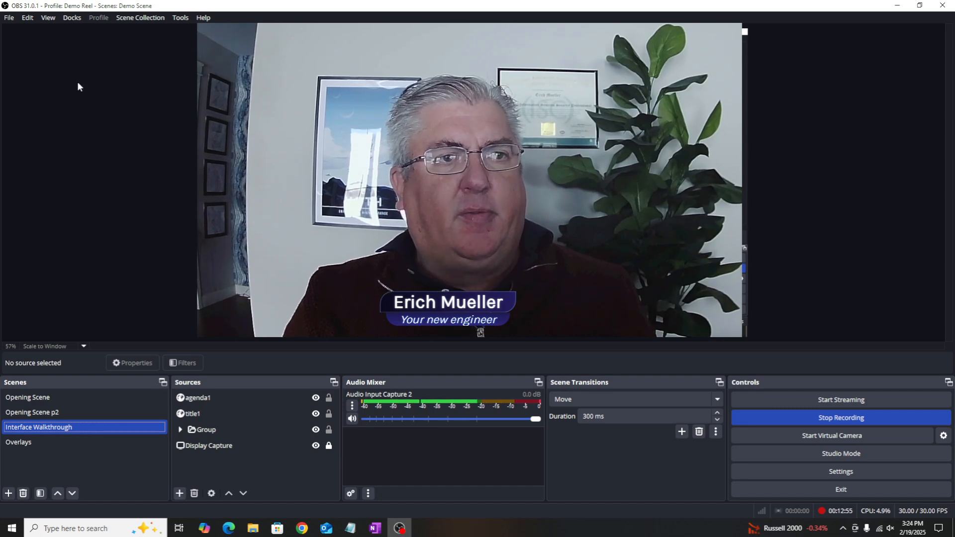
{"action": "left_click", "coordinate": [72, 17]}
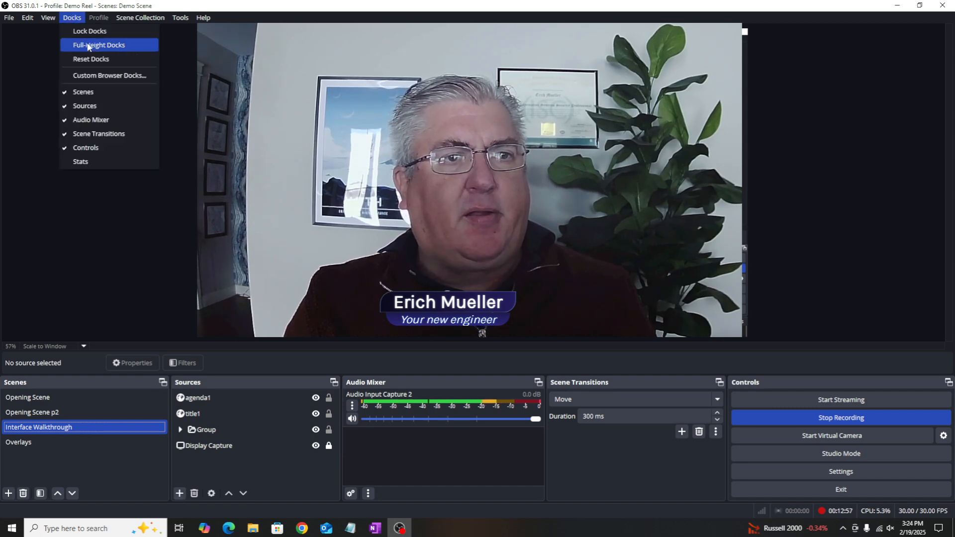
{"action": "left_click", "coordinate": [105, 76]}
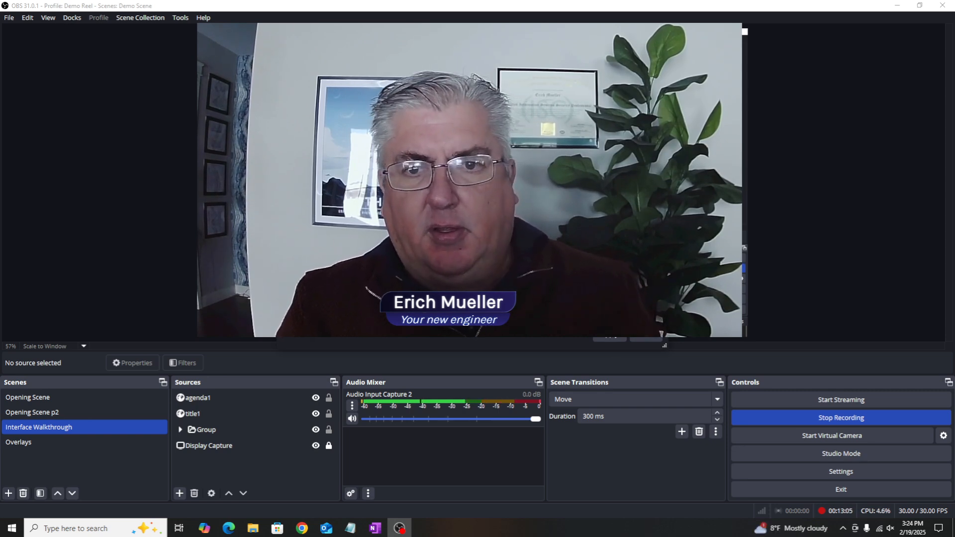
{"action": "left_click", "coordinate": [613, 339]}
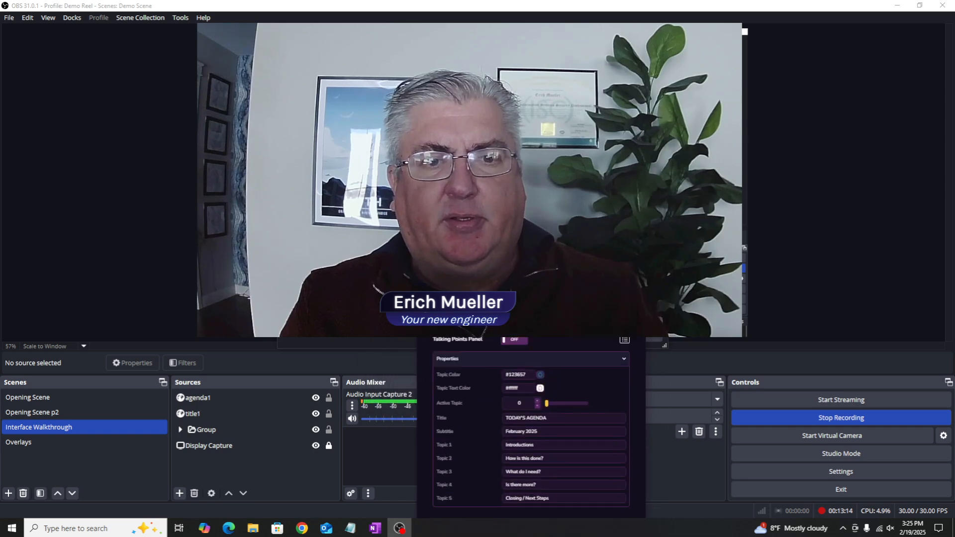
{"action": "left_click_drag", "start_coordinate": [533, 341], "coordinate": [560, 429]}
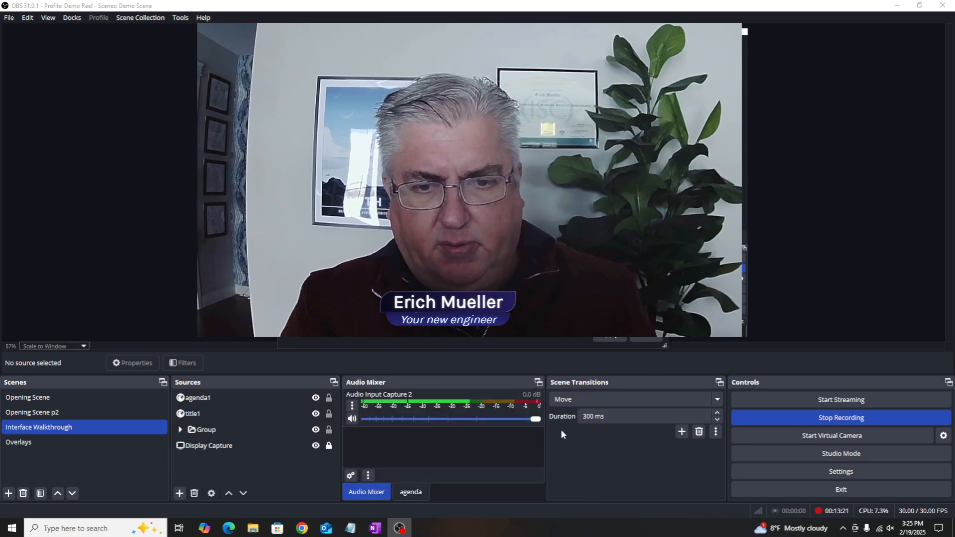
Step: From the agenda dock, toggle the Talking Points Panel overlay on and off, then start the virtual camera
{"action": "left_click", "coordinate": [417, 492]}
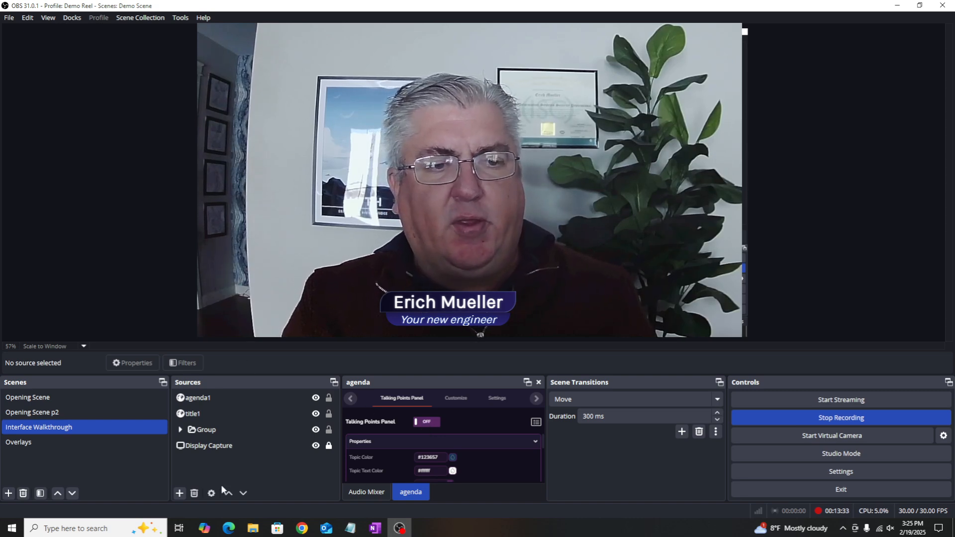
{"action": "left_click", "coordinate": [431, 427]}
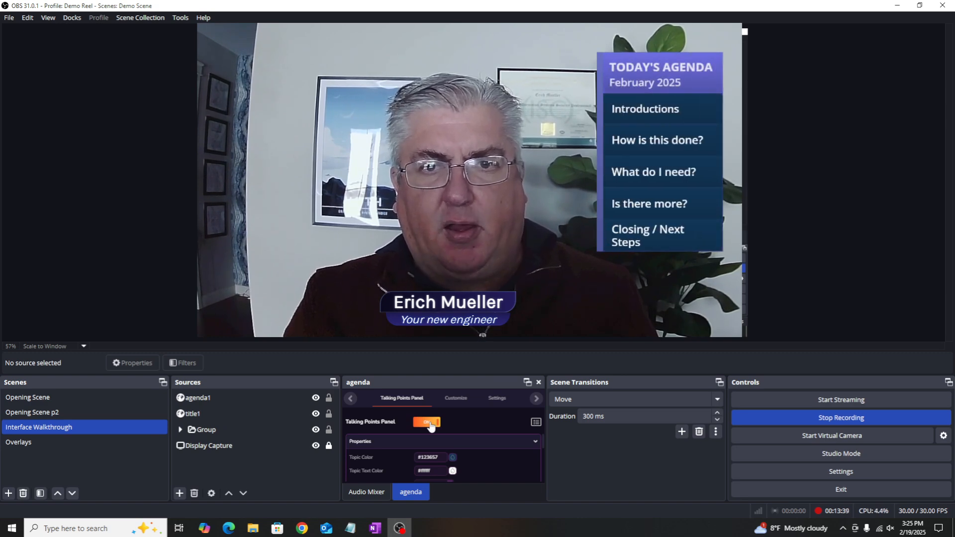
{"action": "left_click", "coordinate": [431, 427]}
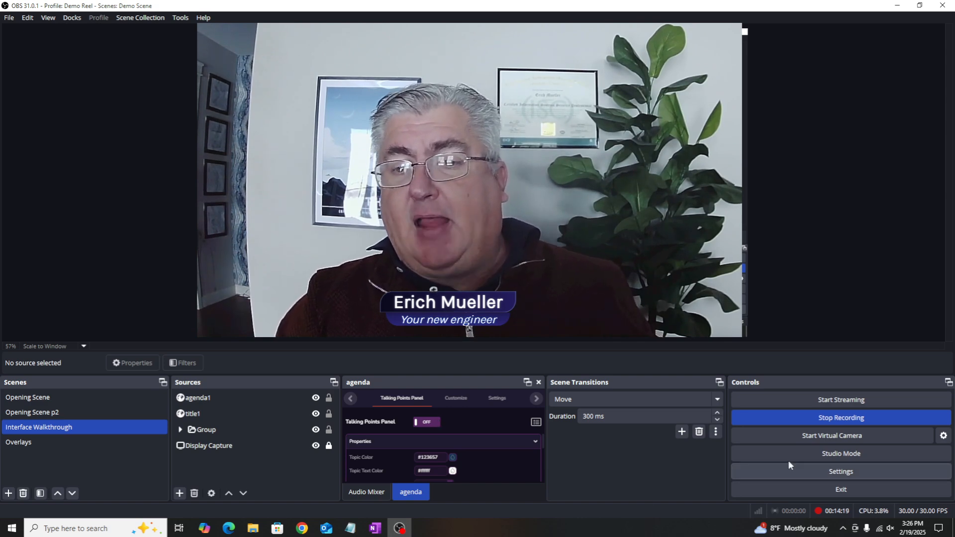
{"action": "left_click", "coordinate": [826, 440]}
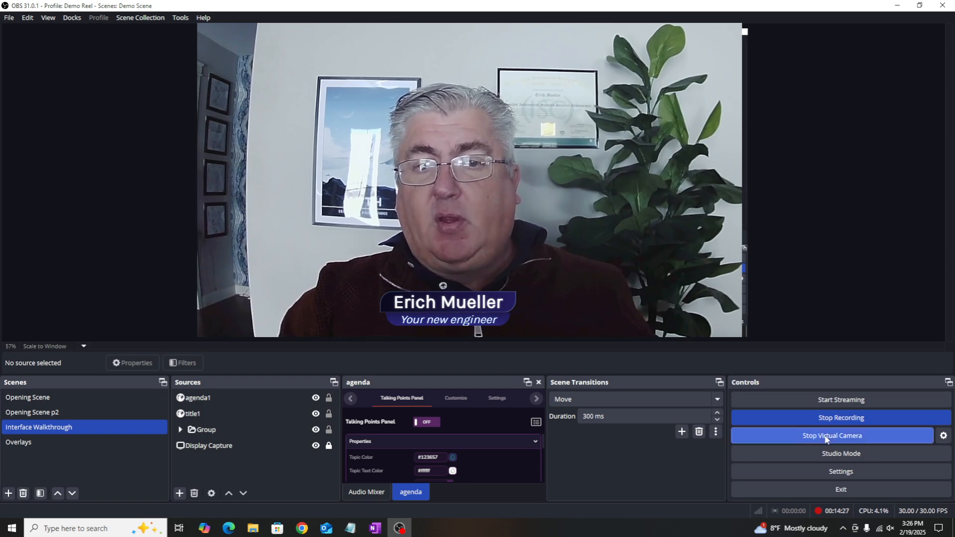